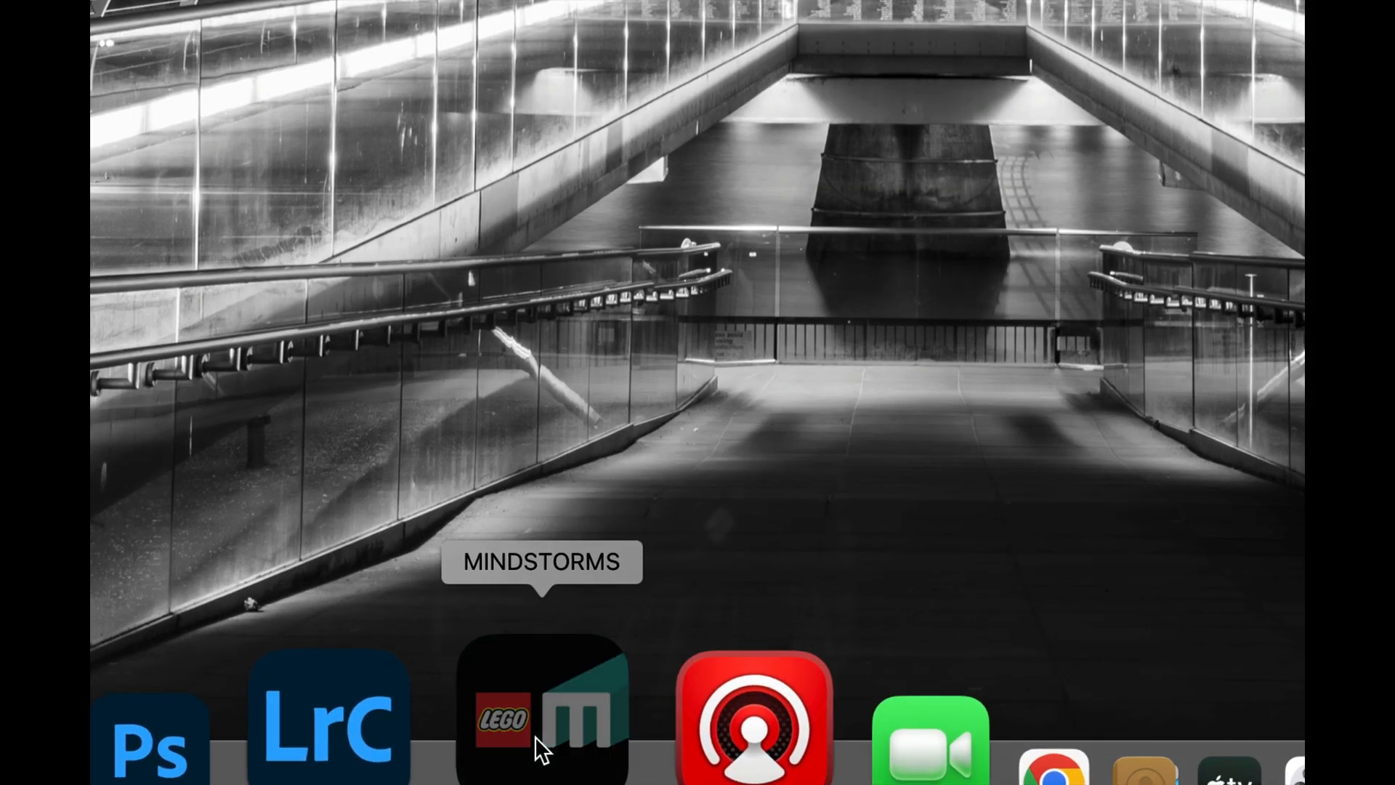
Launch the MINDSTORMS app from the macOS Dock.
{"action": "left_click", "coordinate": [536, 735]}
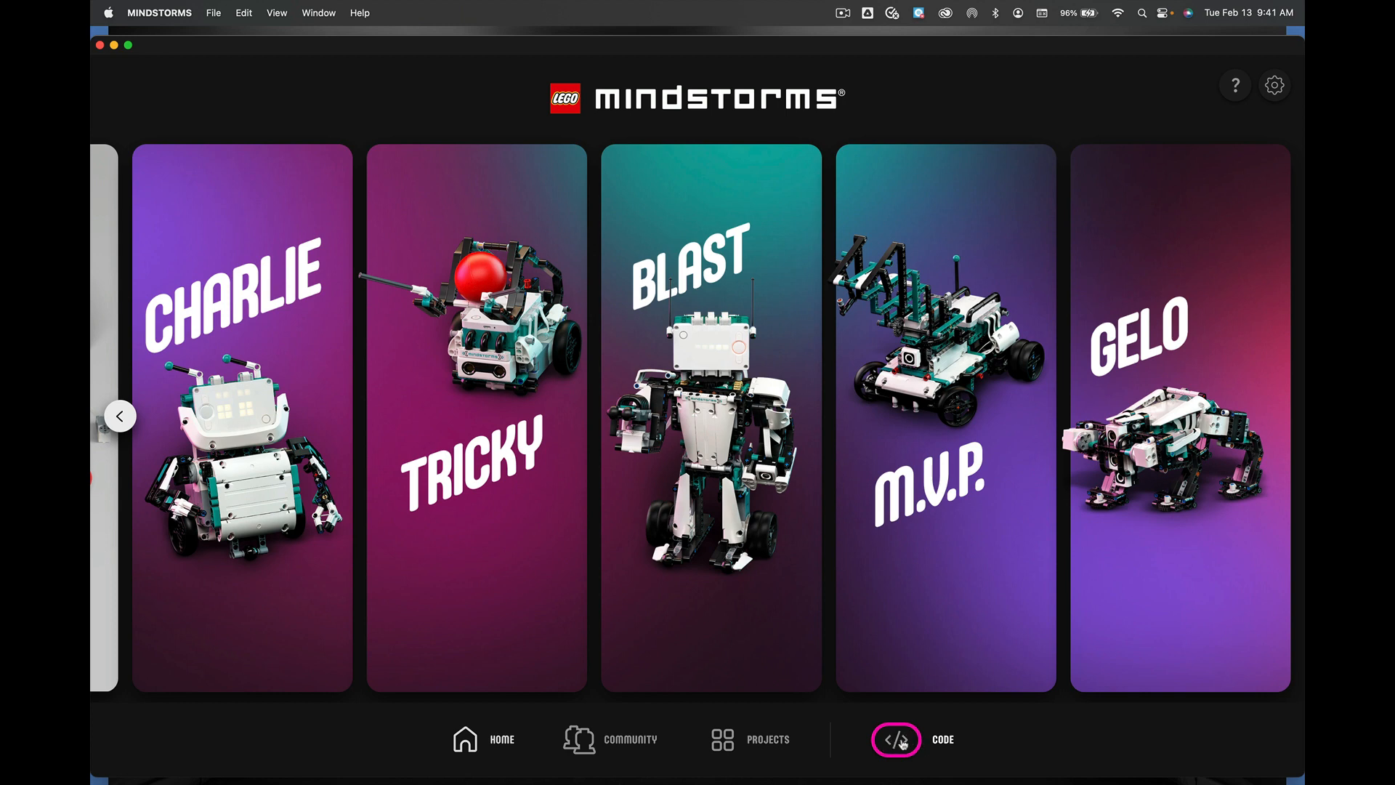
Start a new coding project of type Word Blocks and create it as Project 2.
{"action": "left_click", "coordinate": [900, 741]}
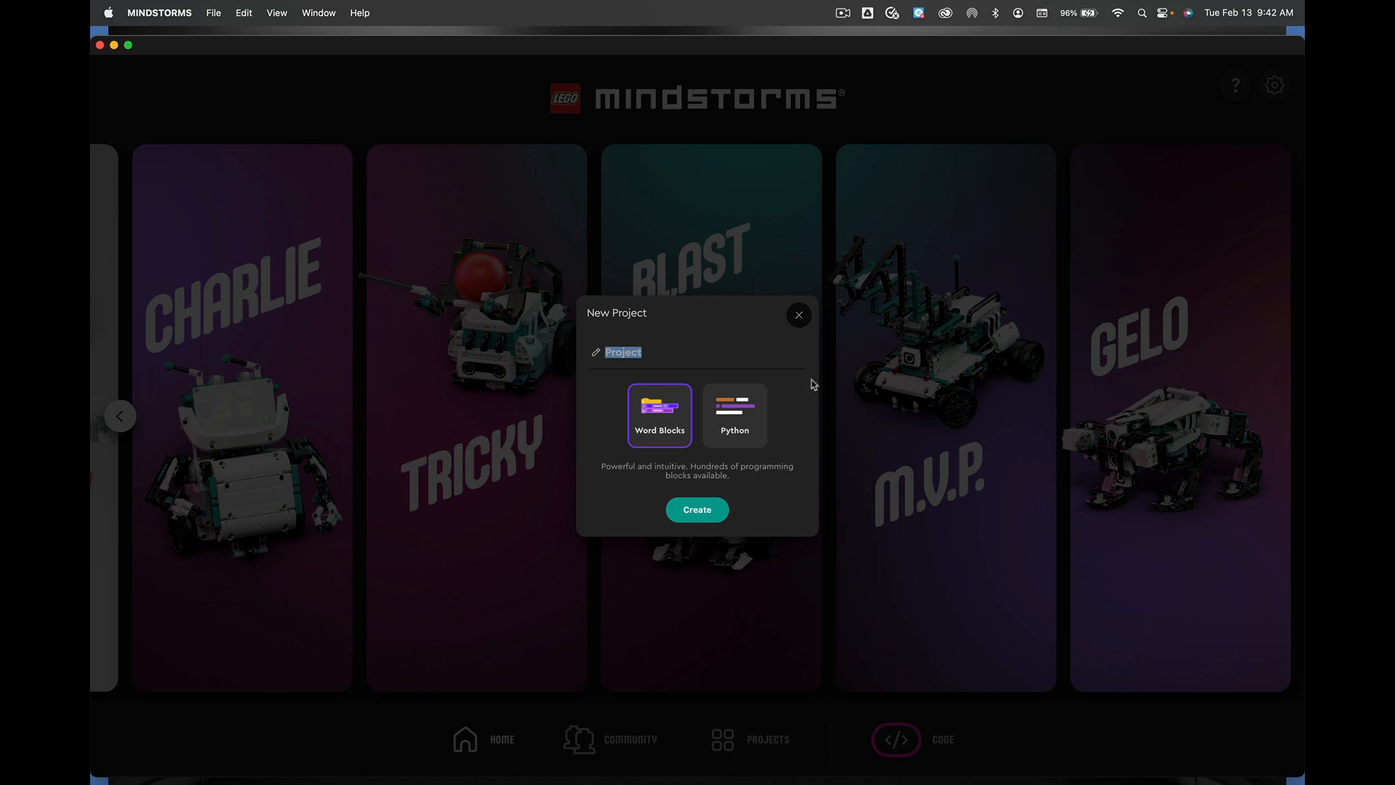
{"action": "left_click", "coordinate": [661, 420]}
{"action": "left_click", "coordinate": [698, 511]}
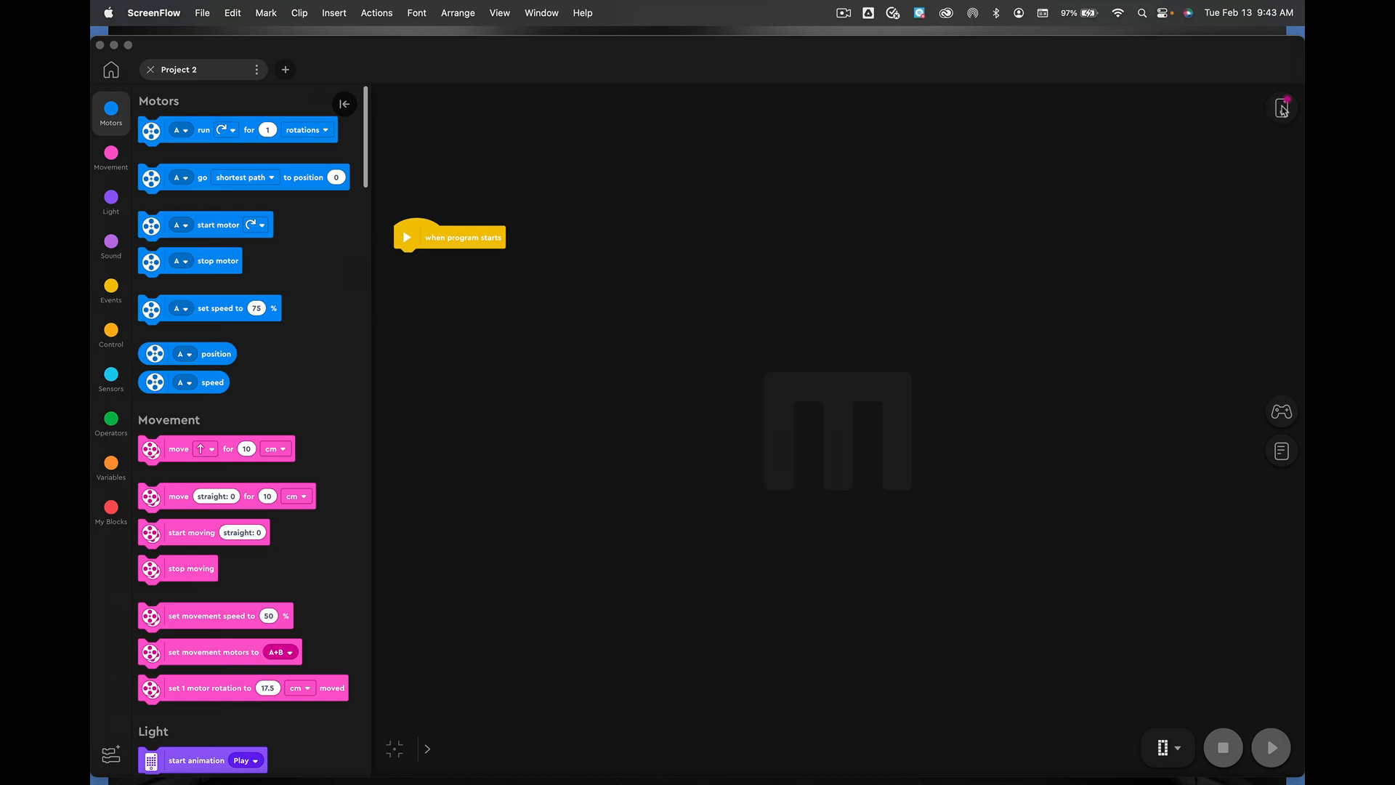
{"action": "left_click", "coordinate": [1282, 110]}
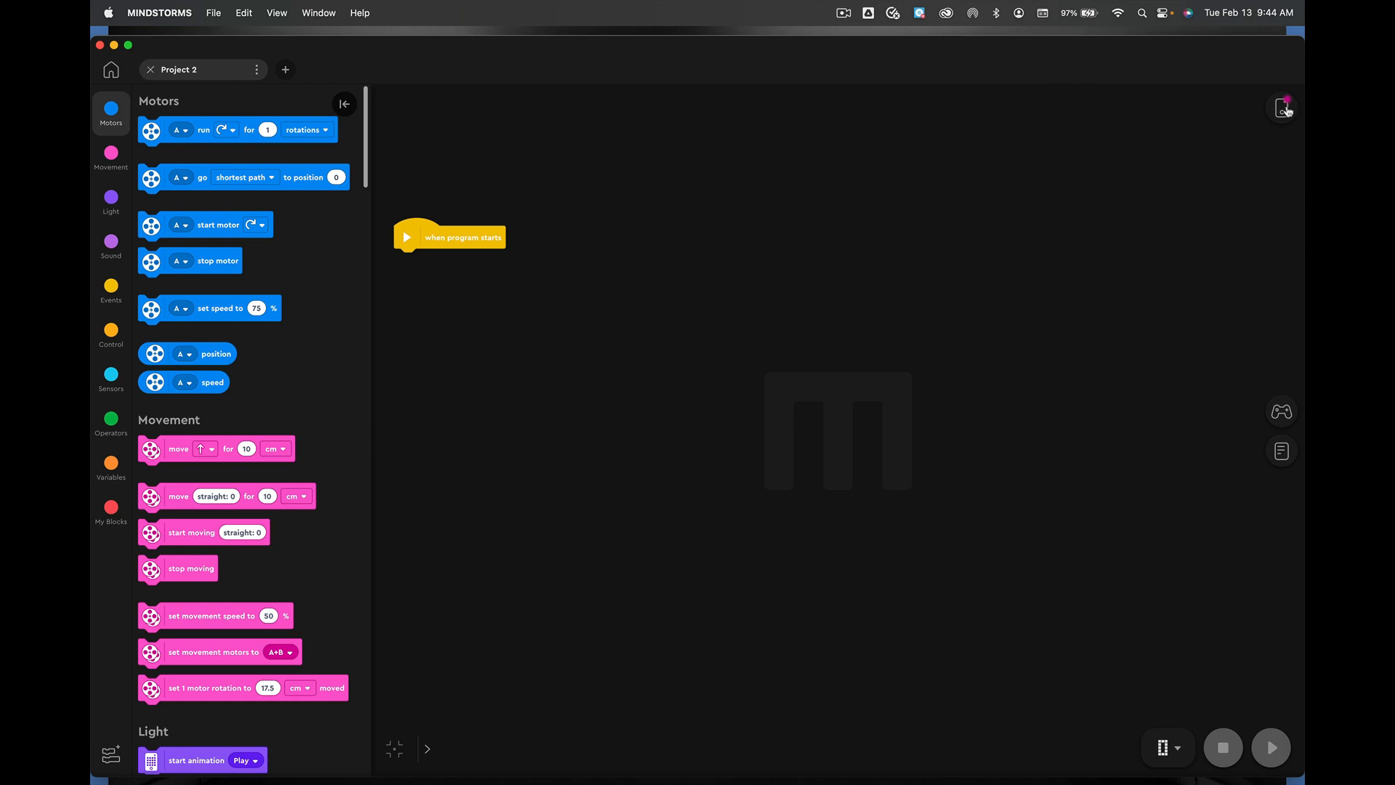
Connect the project to the hub named Roomba over Bluetooth.
{"action": "left_click", "coordinate": [1281, 109]}
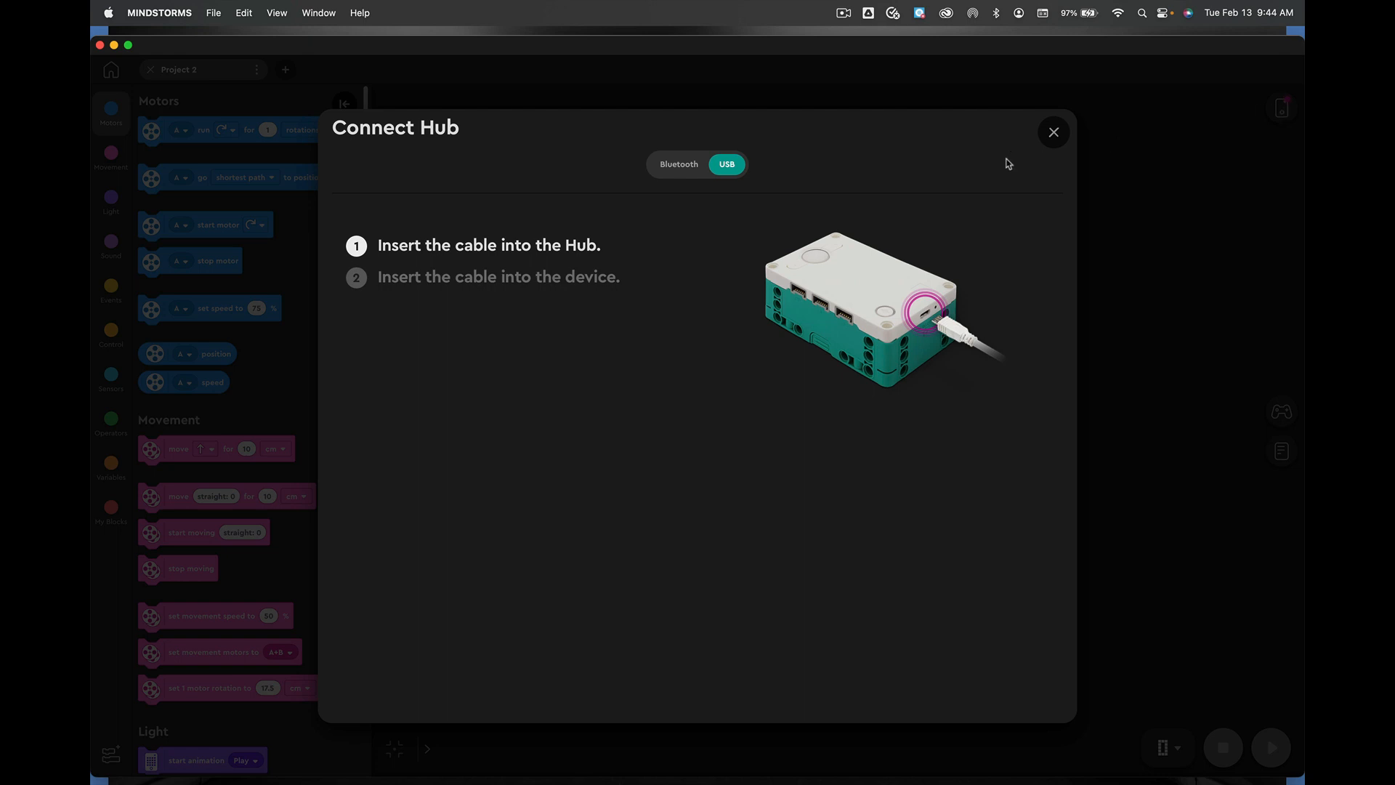
{"action": "left_click", "coordinate": [676, 166]}
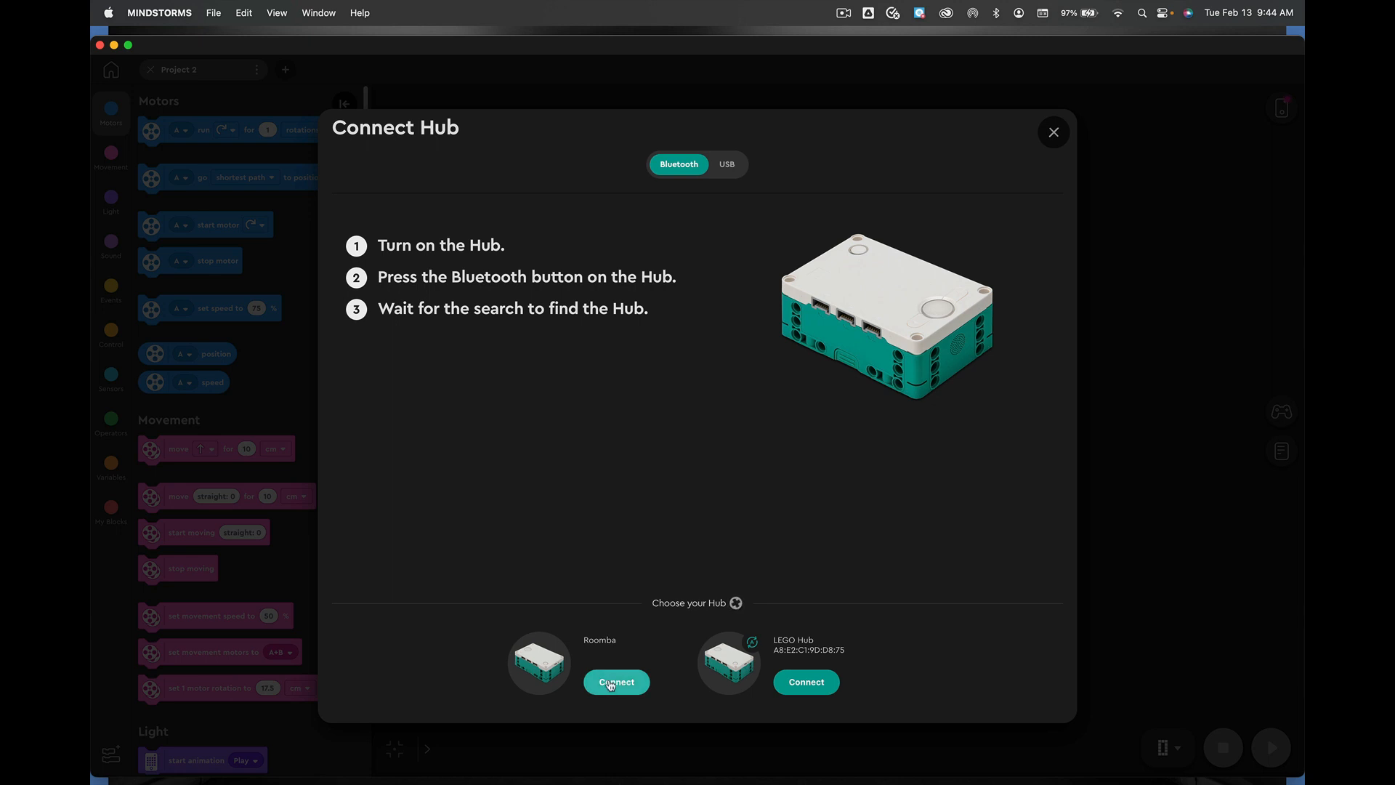
{"action": "left_click", "coordinate": [610, 684]}
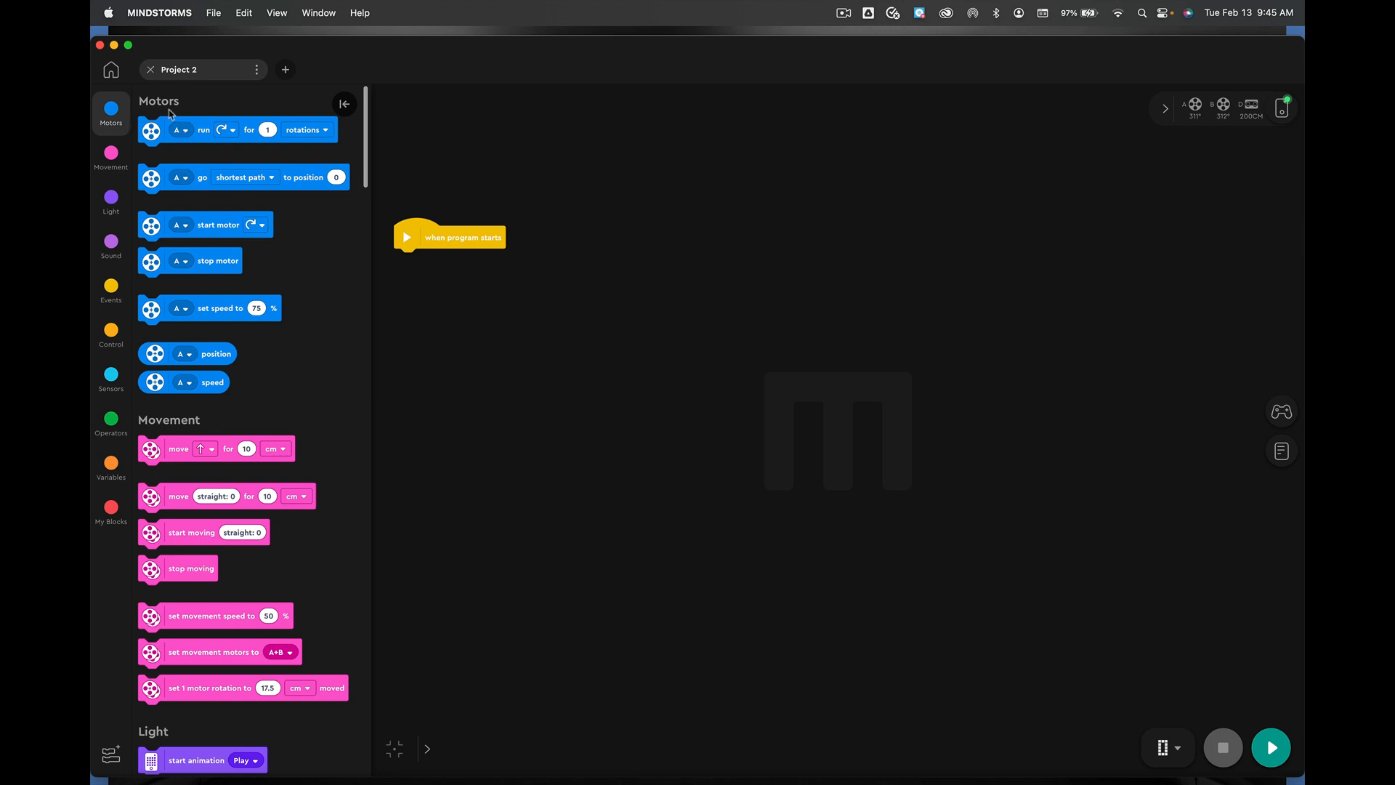
Place a motor A 'run for 1 rotations' block from Motors under 'when program starts'.
{"action": "left_click", "coordinate": [345, 104]}
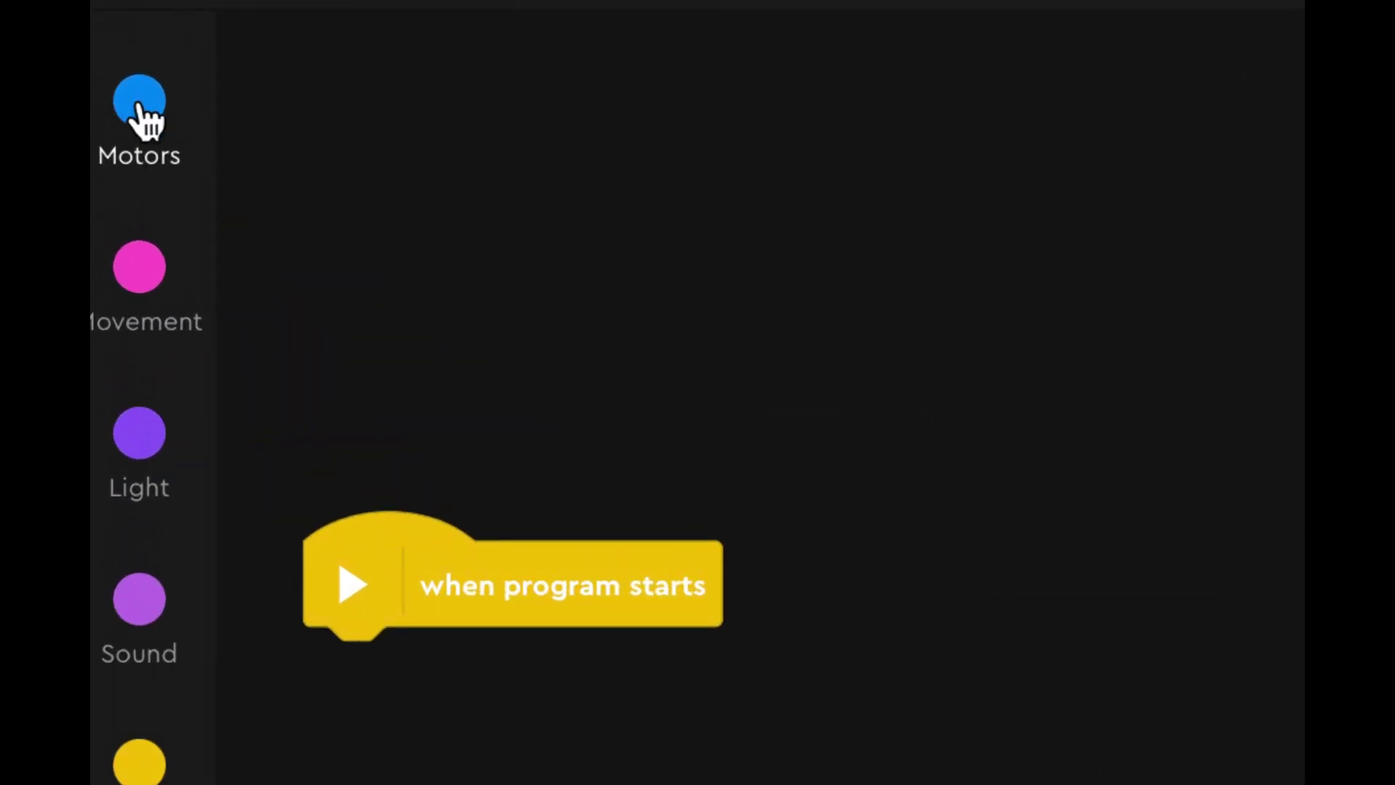
{"action": "left_click", "coordinate": [144, 114]}
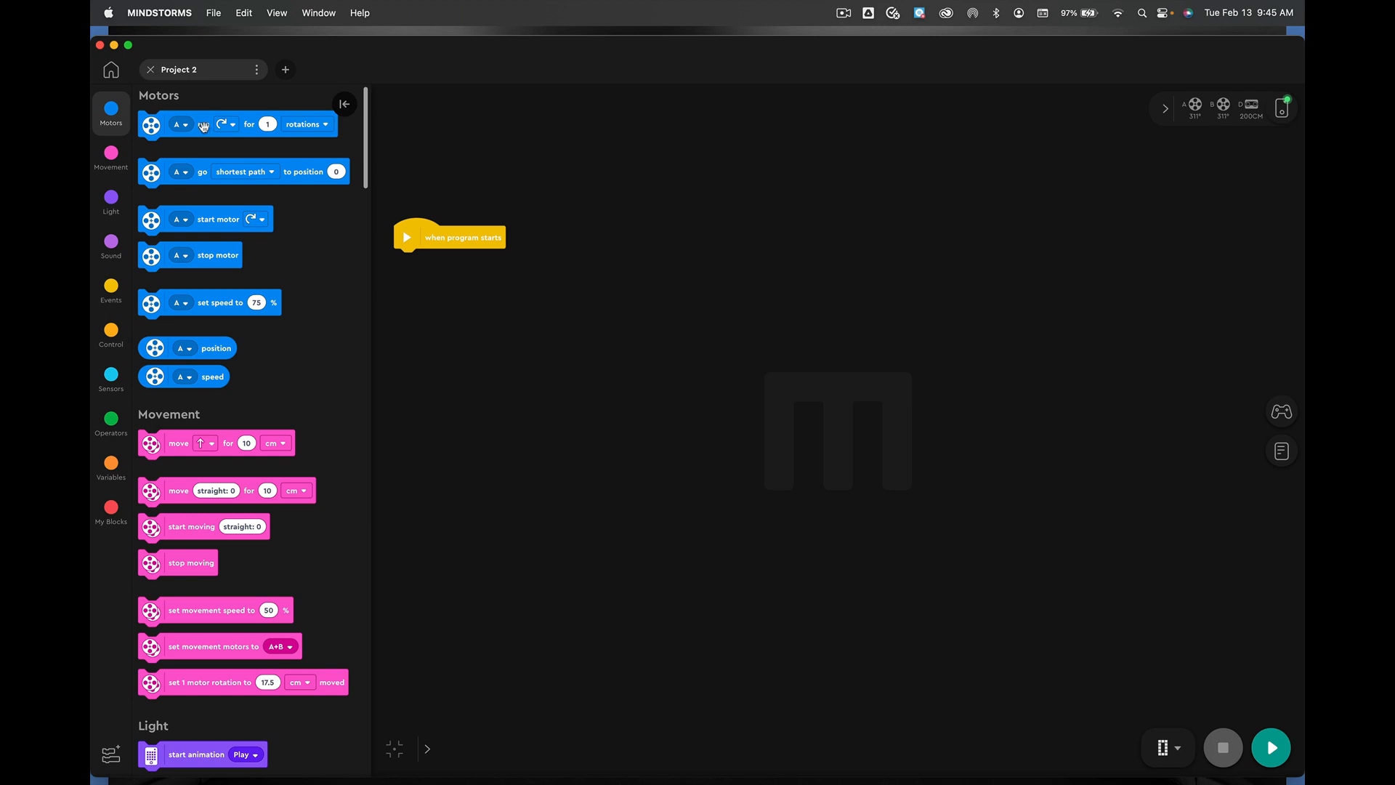
{"action": "left_click_drag", "start_coordinate": [204, 125], "coordinate": [425, 189]}
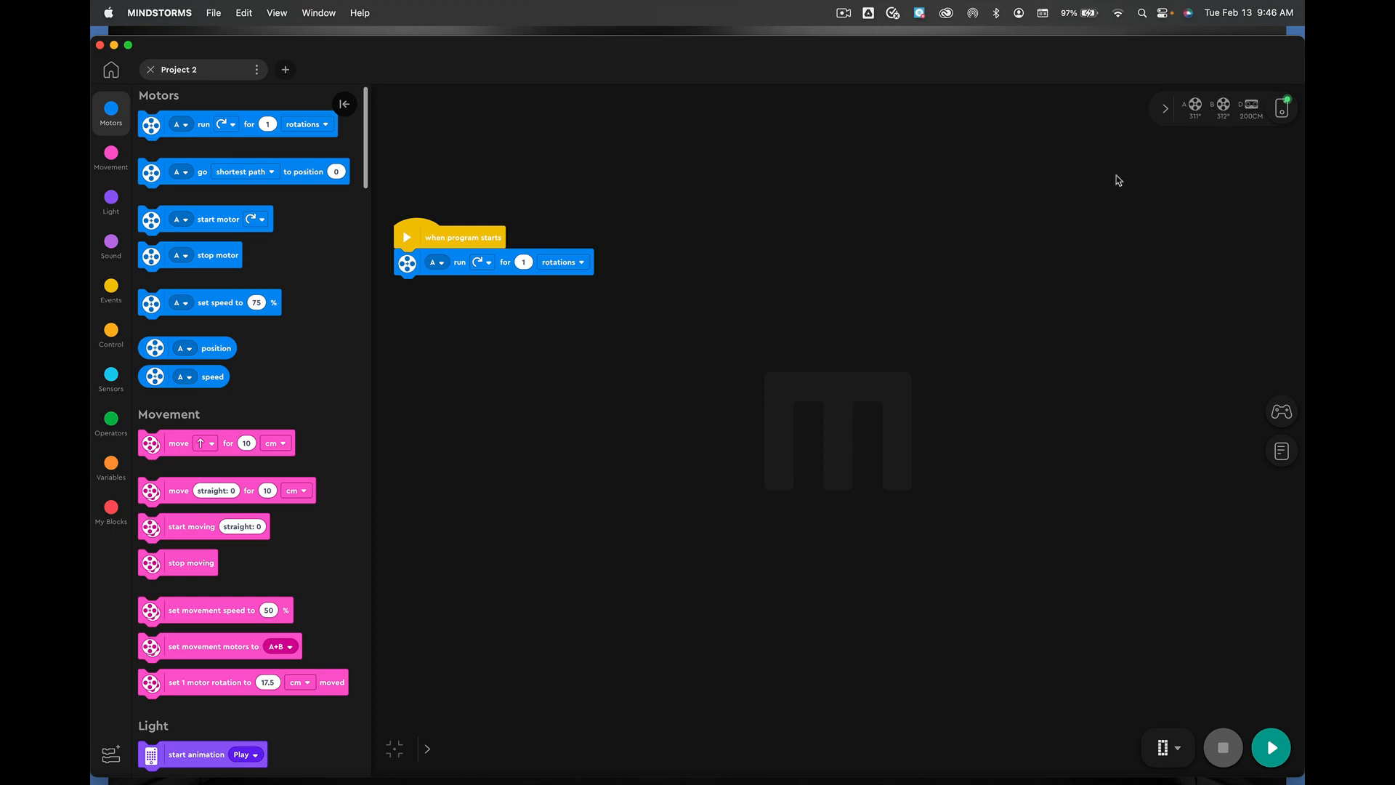
{"action": "left_click", "coordinate": [1273, 748]}
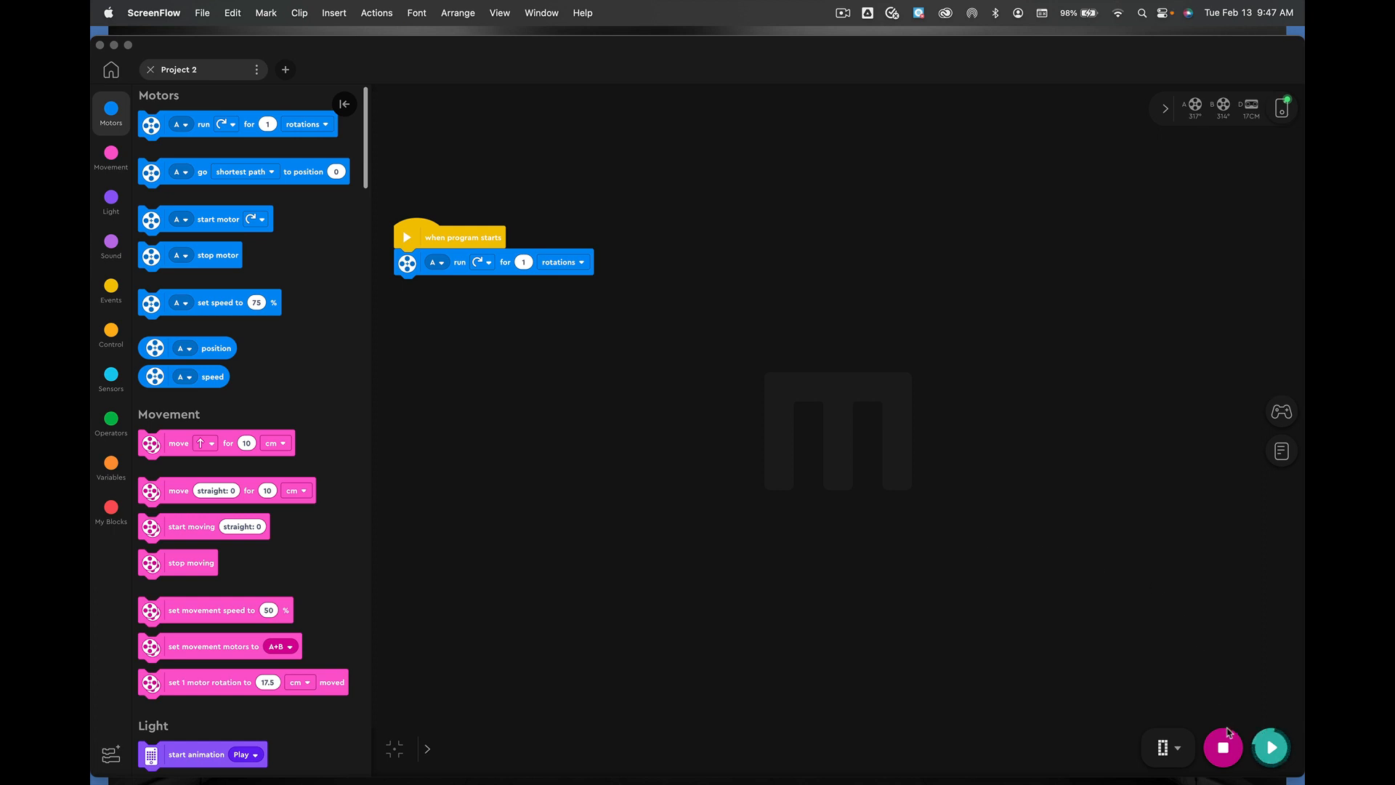
{"action": "left_click", "coordinate": [1225, 751]}
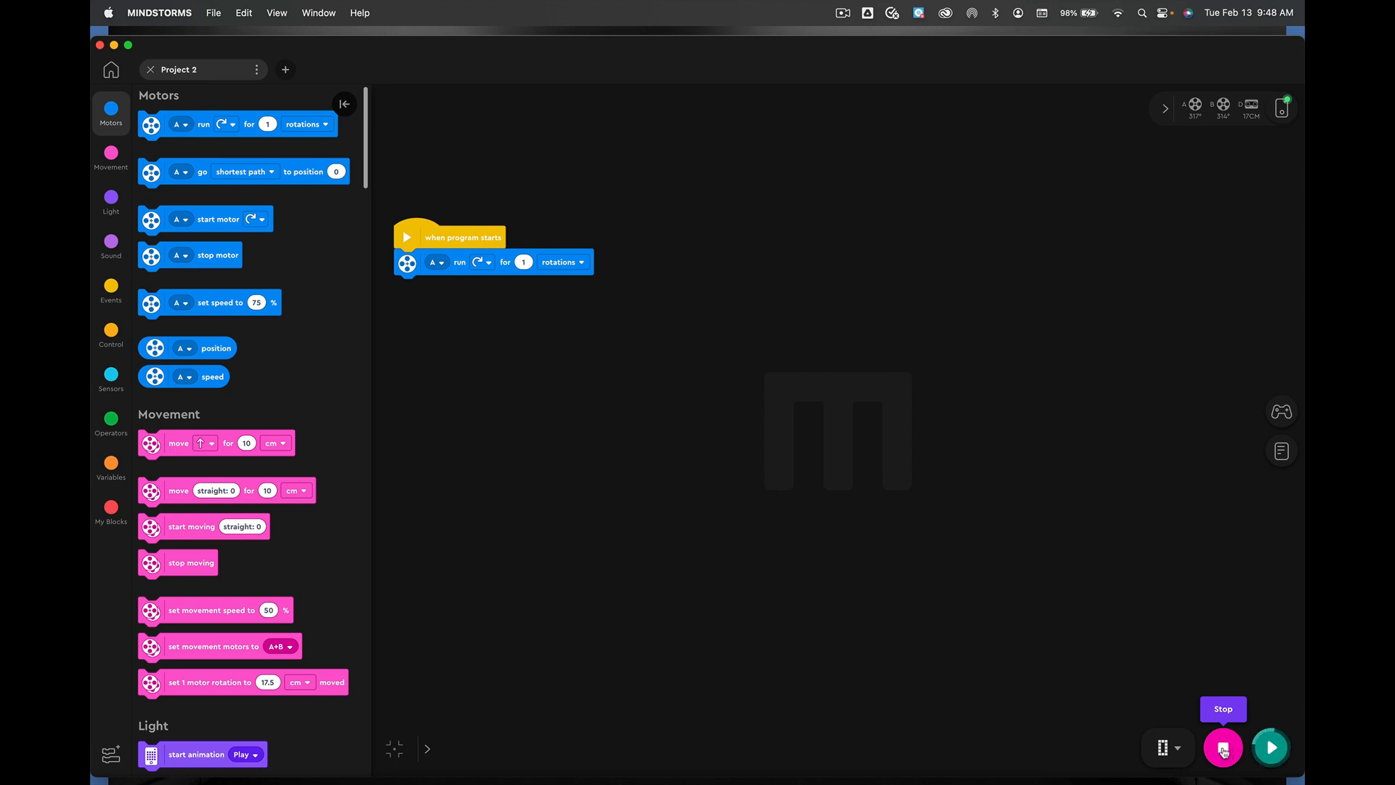
{"action": "left_click", "coordinate": [1225, 749]}
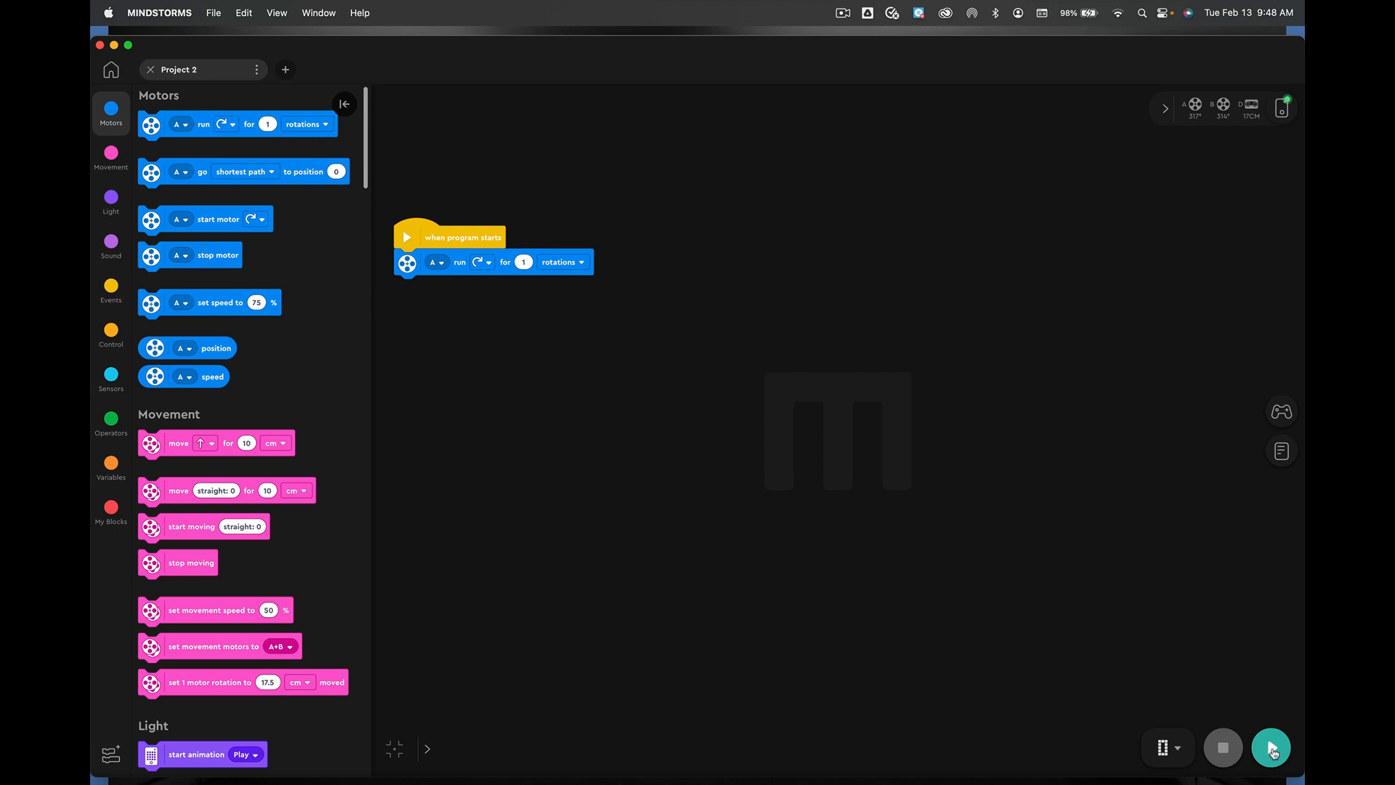
{"action": "left_click", "coordinate": [1273, 750]}
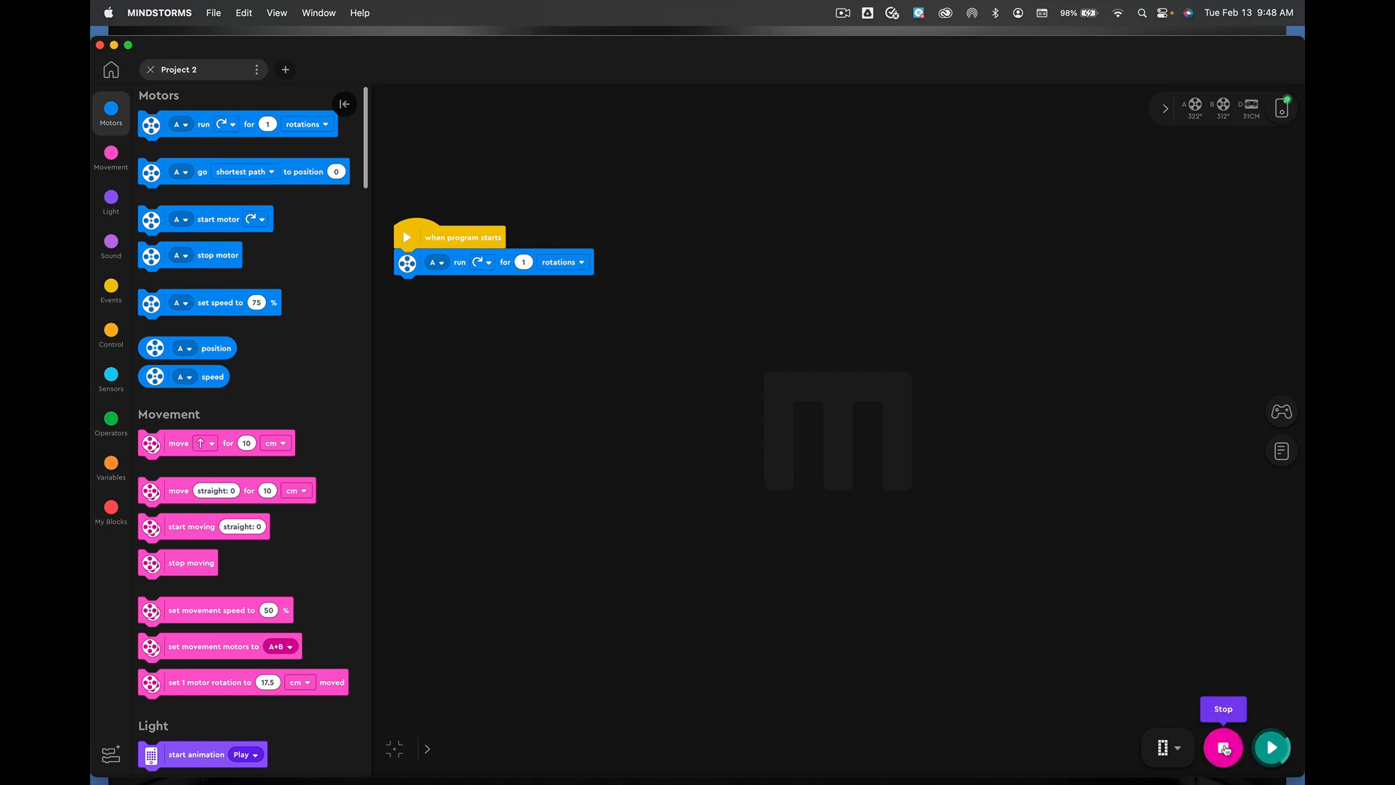
{"action": "left_click", "coordinate": [1225, 751]}
Switch the motor run block's direction from clockwise to counterclockwise.
{"action": "left_click", "coordinate": [481, 263]}
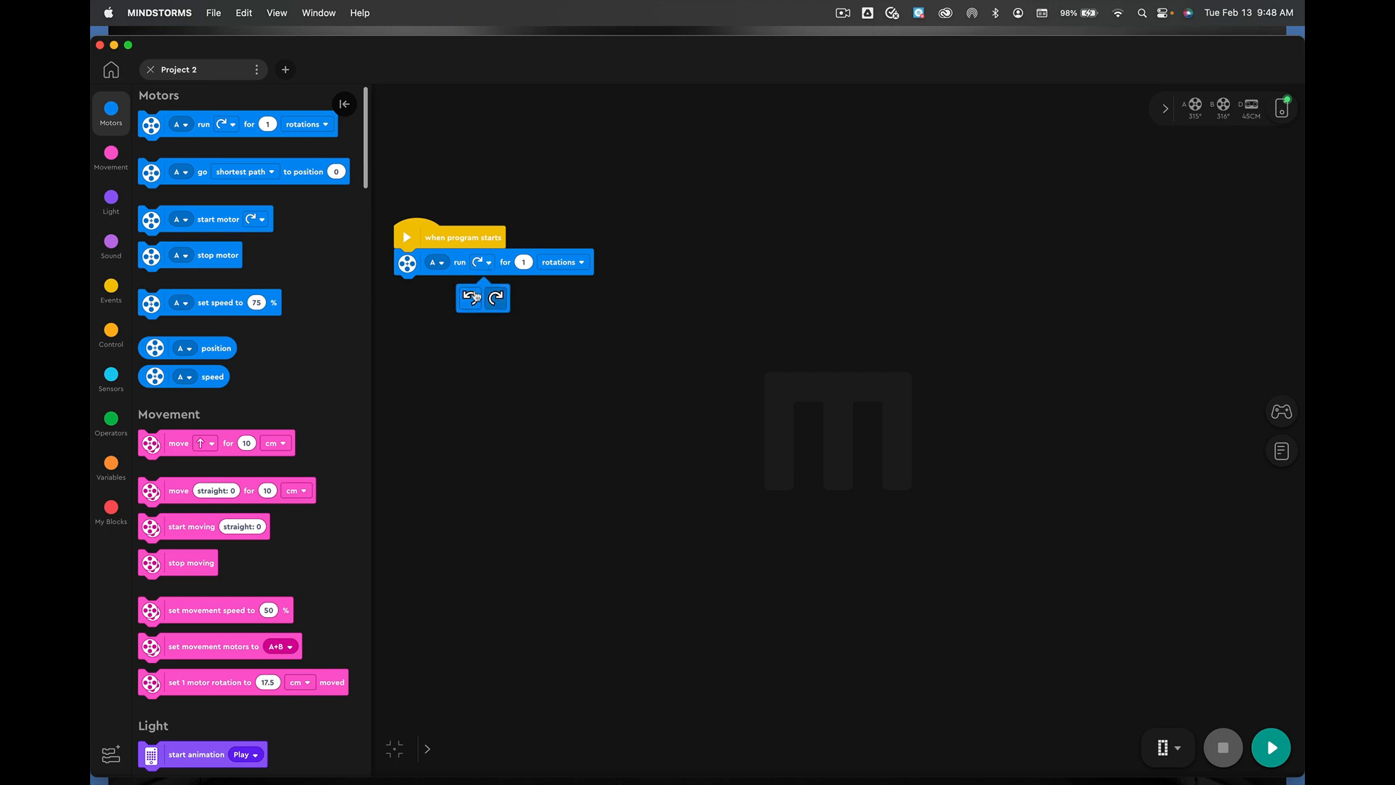
{"action": "left_click", "coordinate": [469, 299]}
{"action": "left_click", "coordinate": [538, 384]}
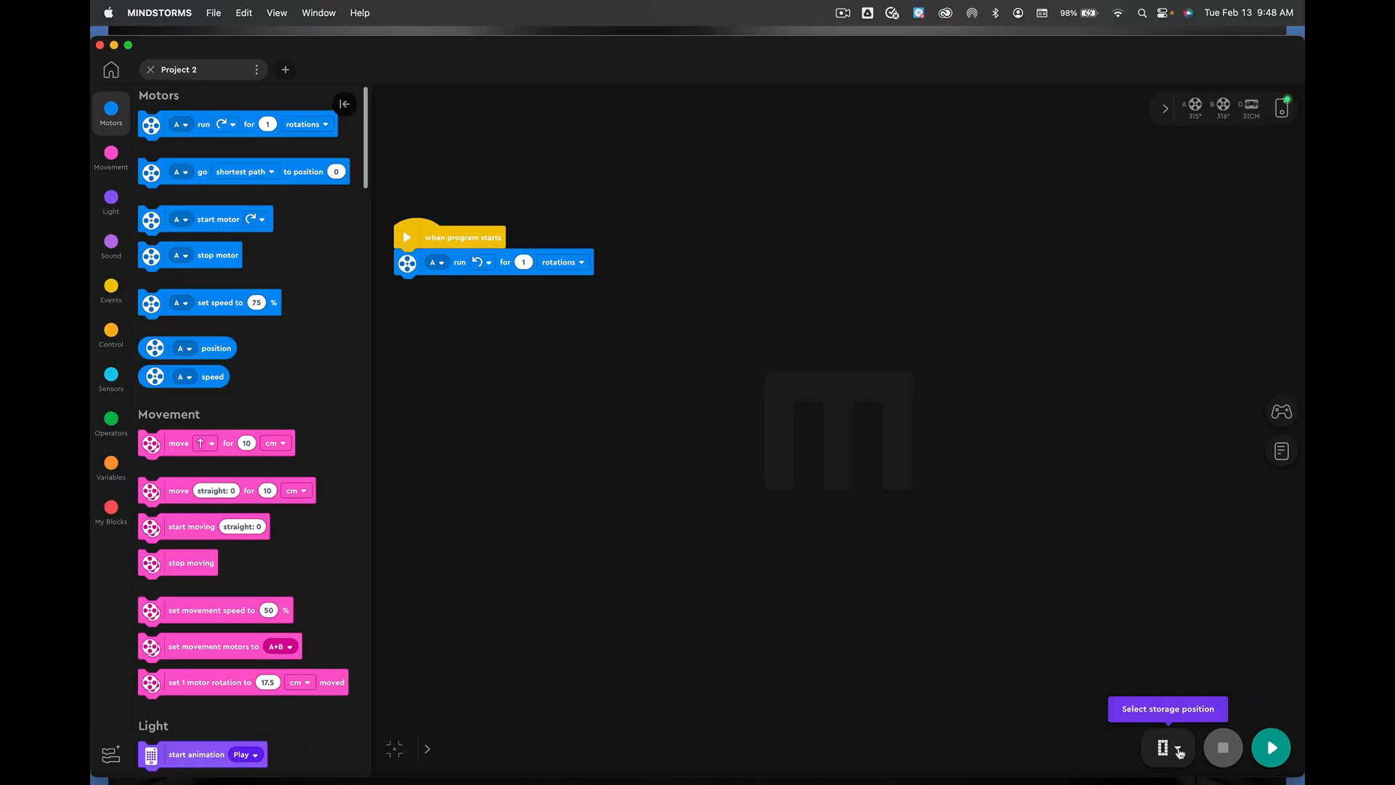
Choose hub storage slot 0 for the program after stepping through other slots.
{"action": "left_click", "coordinate": [1179, 752]}
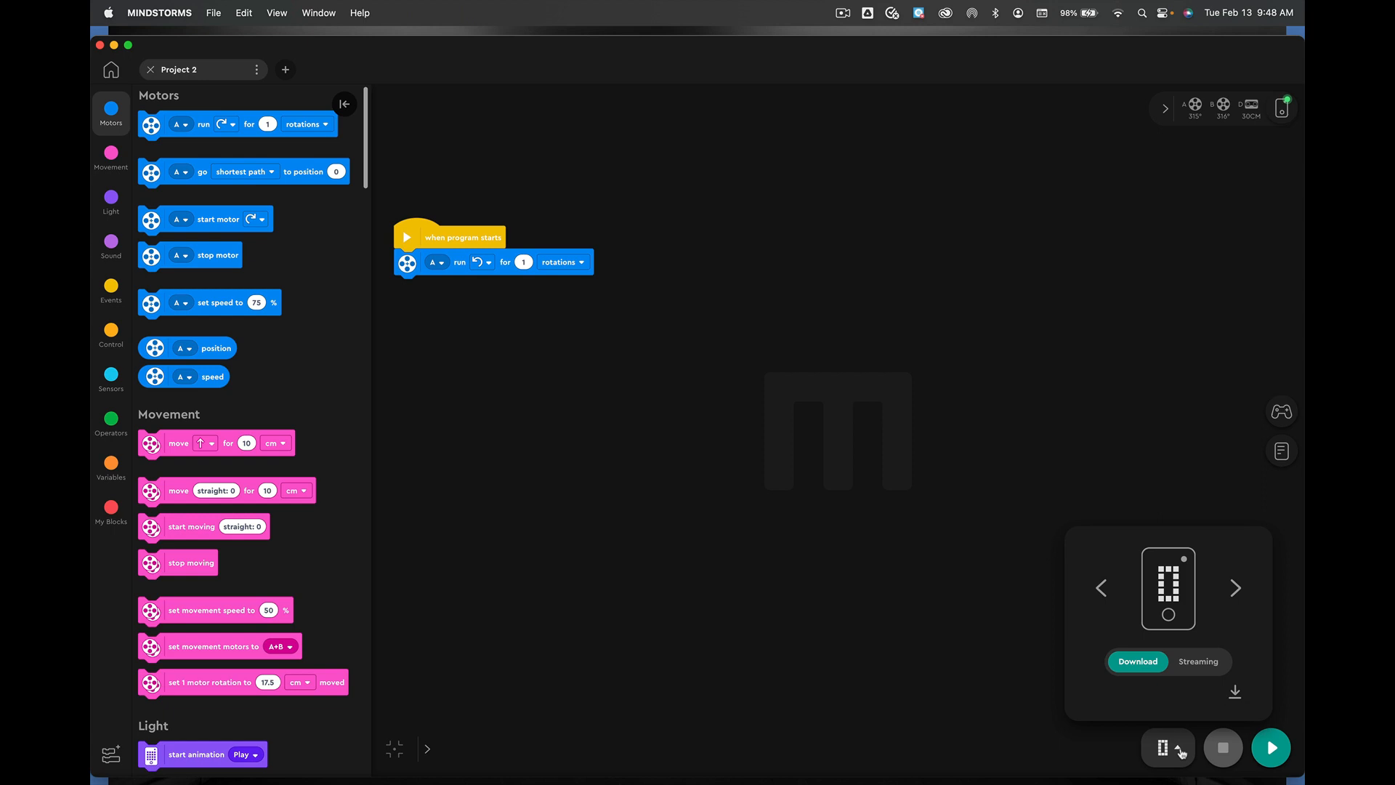
{"action": "left_click", "coordinate": [1236, 592]}
{"action": "left_click", "coordinate": [1236, 590]}
{"action": "left_click", "coordinate": [1236, 591]}
{"action": "left_click", "coordinate": [1102, 589]}
{"action": "left_click", "coordinate": [1101, 590]}
{"action": "left_click", "coordinate": [1102, 592]}
Download the program to the hub, then stop it running.
{"action": "left_click", "coordinate": [1235, 693]}
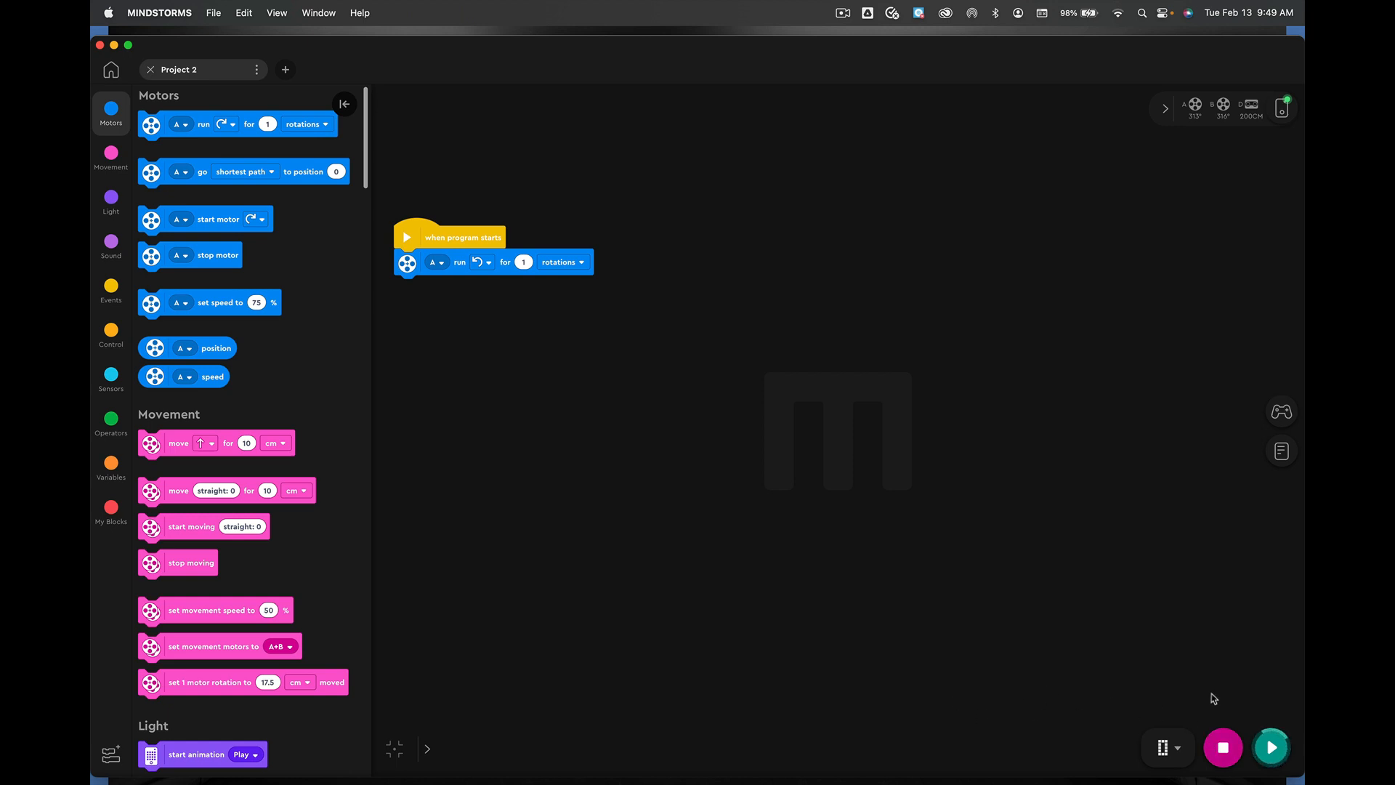
{"action": "left_click", "coordinate": [1225, 749]}
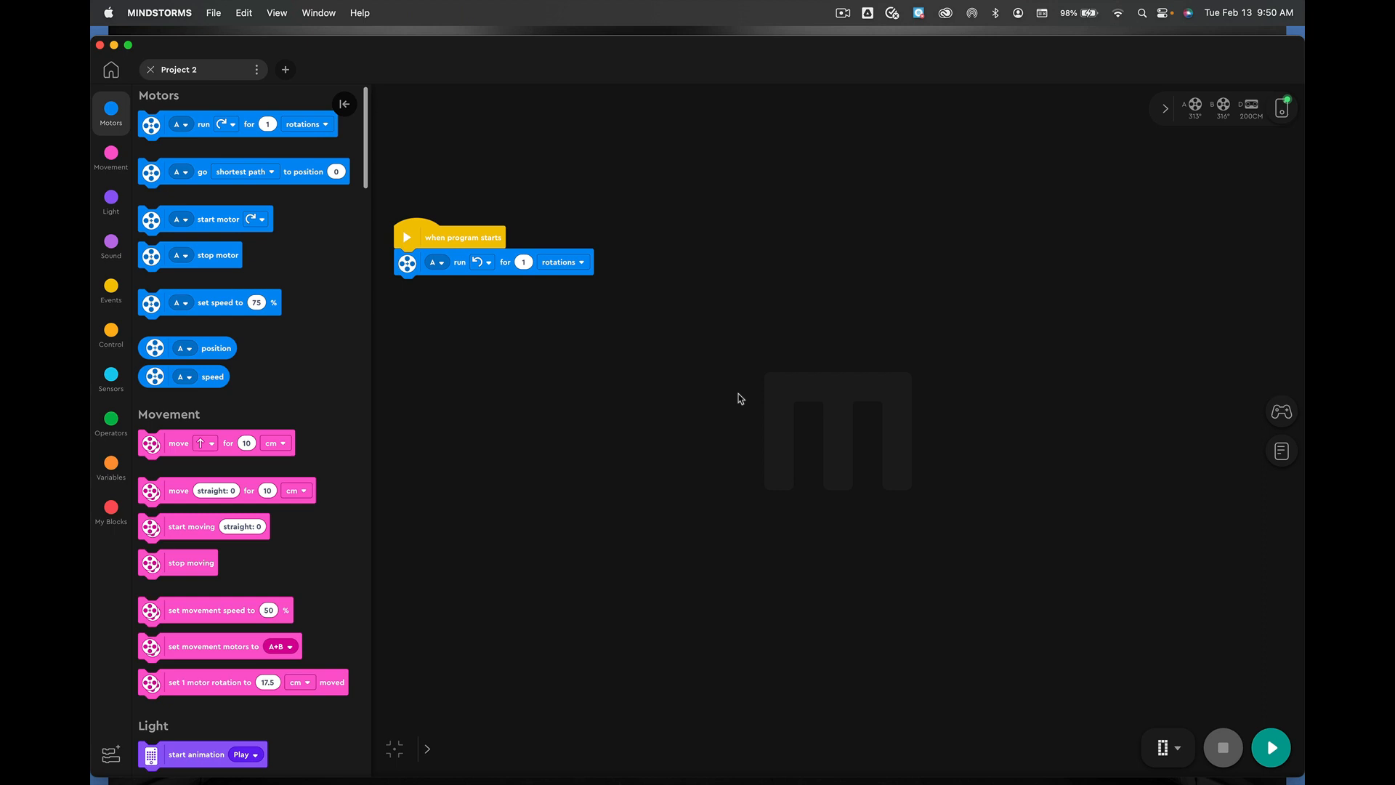
Change the run block to drive motor port B, run the program on the hub, then stop it.
{"action": "left_click", "coordinate": [437, 262]}
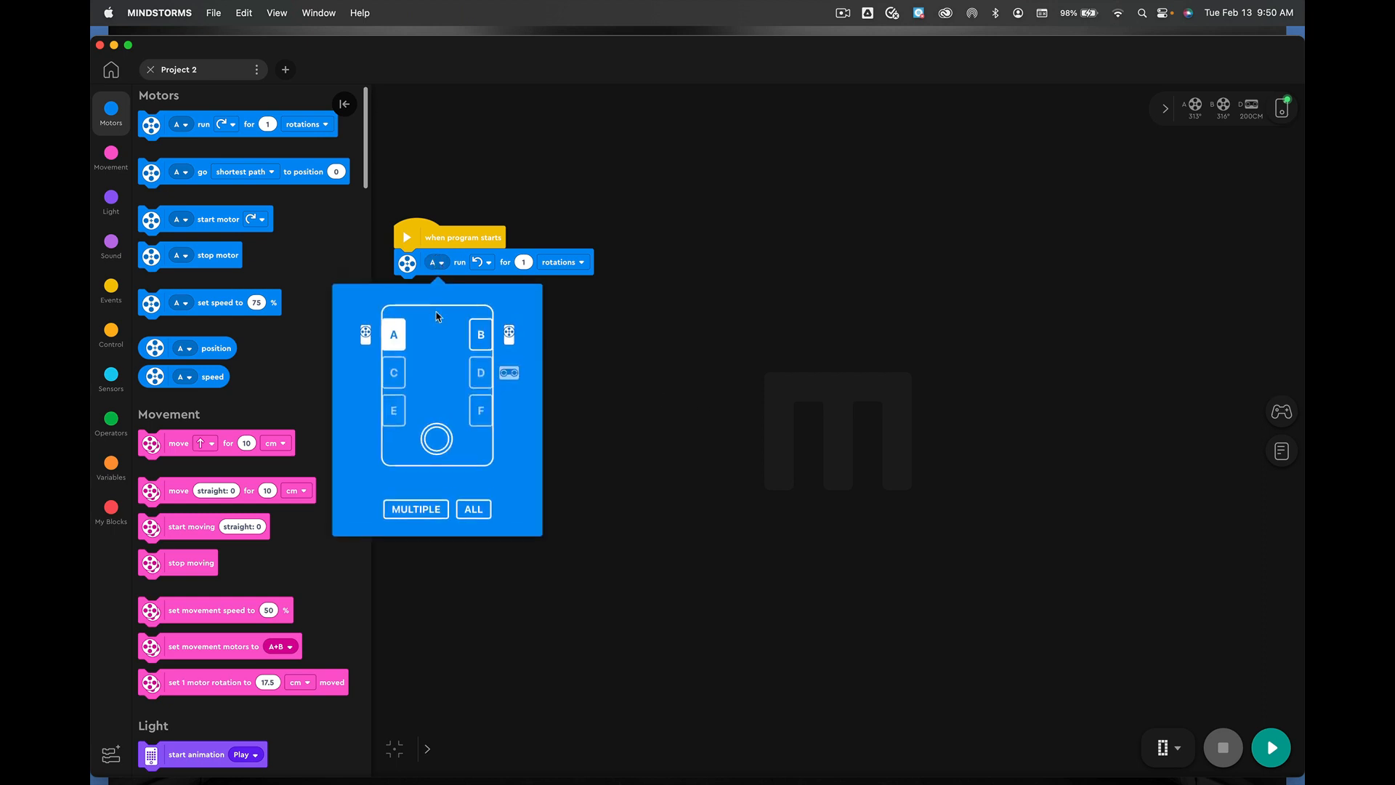
{"action": "left_click", "coordinate": [483, 336]}
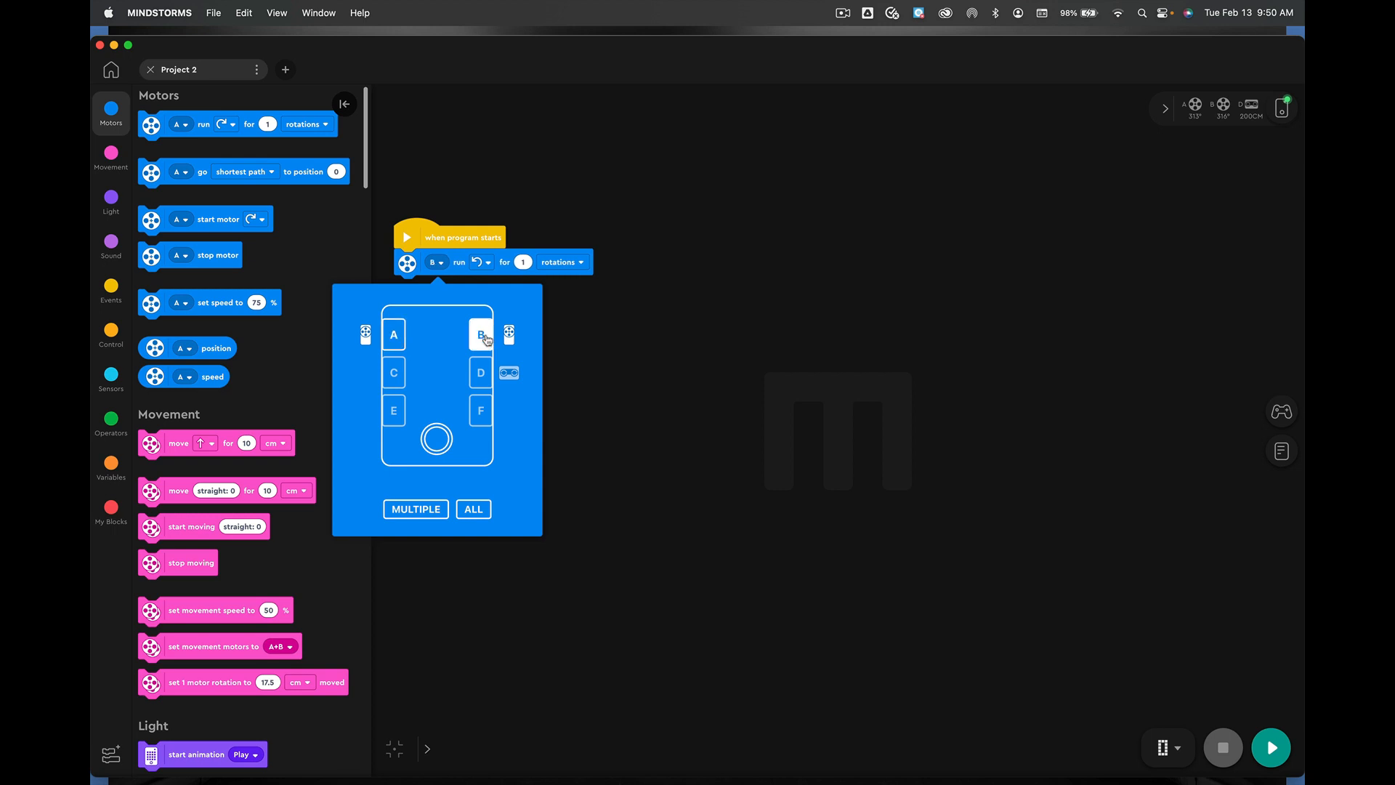
{"action": "left_click", "coordinate": [624, 337]}
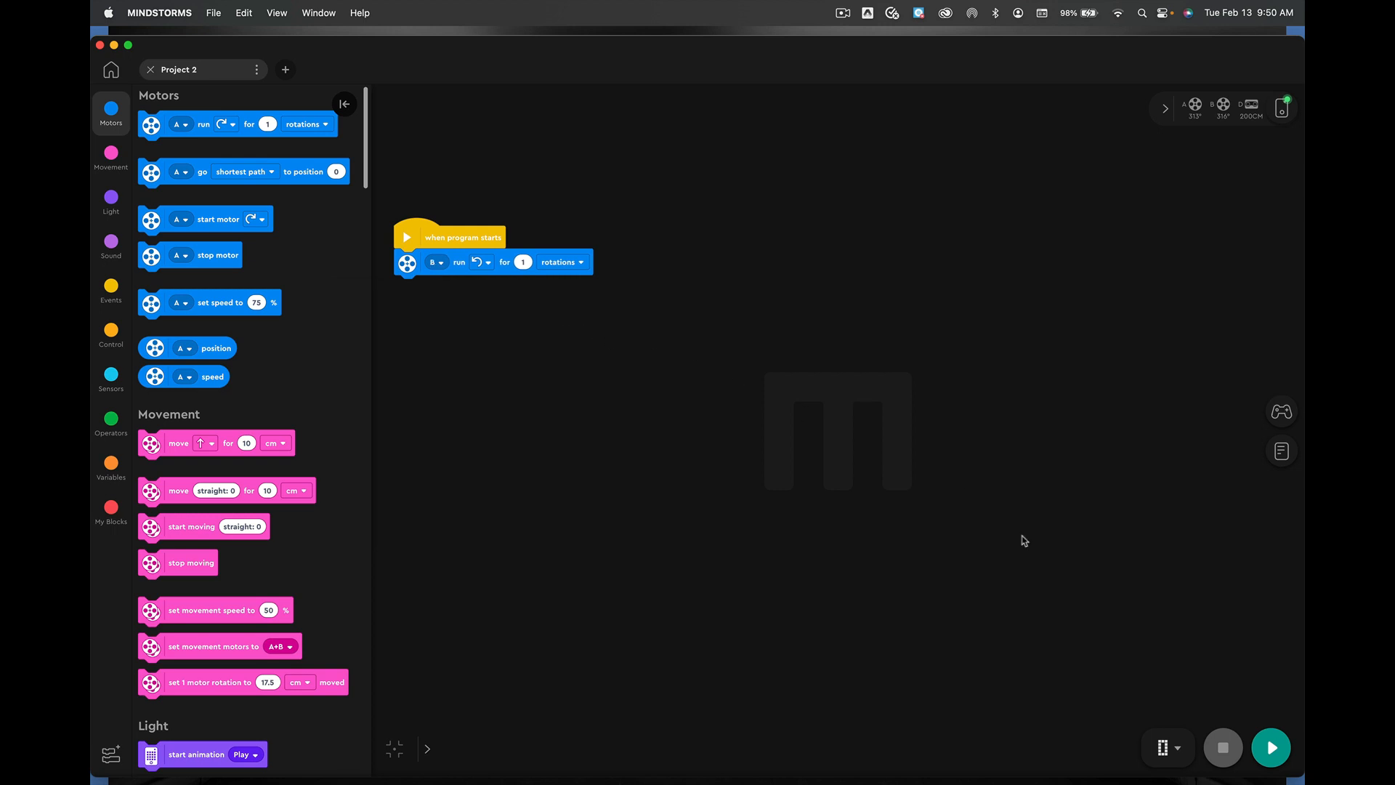
{"action": "left_click", "coordinate": [1271, 747]}
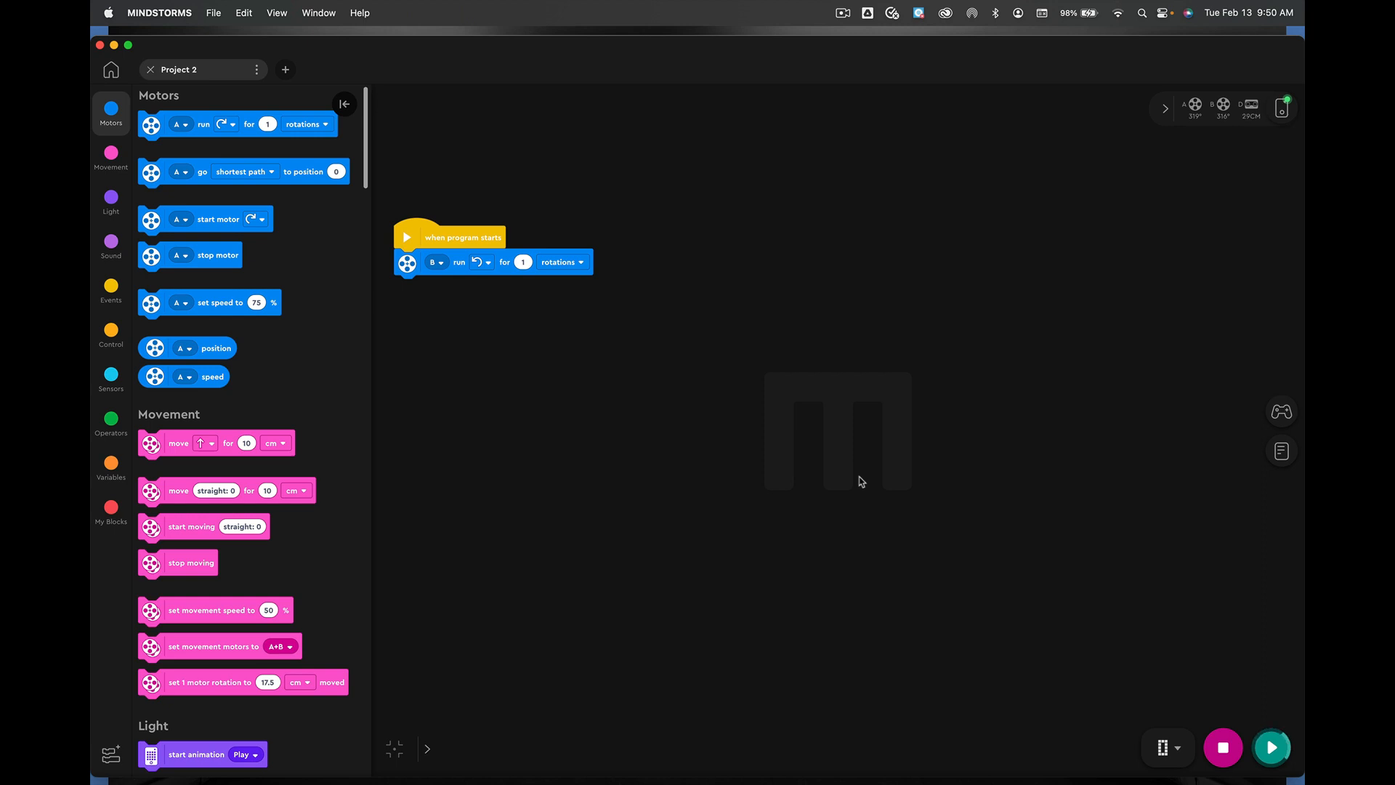
{"action": "left_click", "coordinate": [1223, 750]}
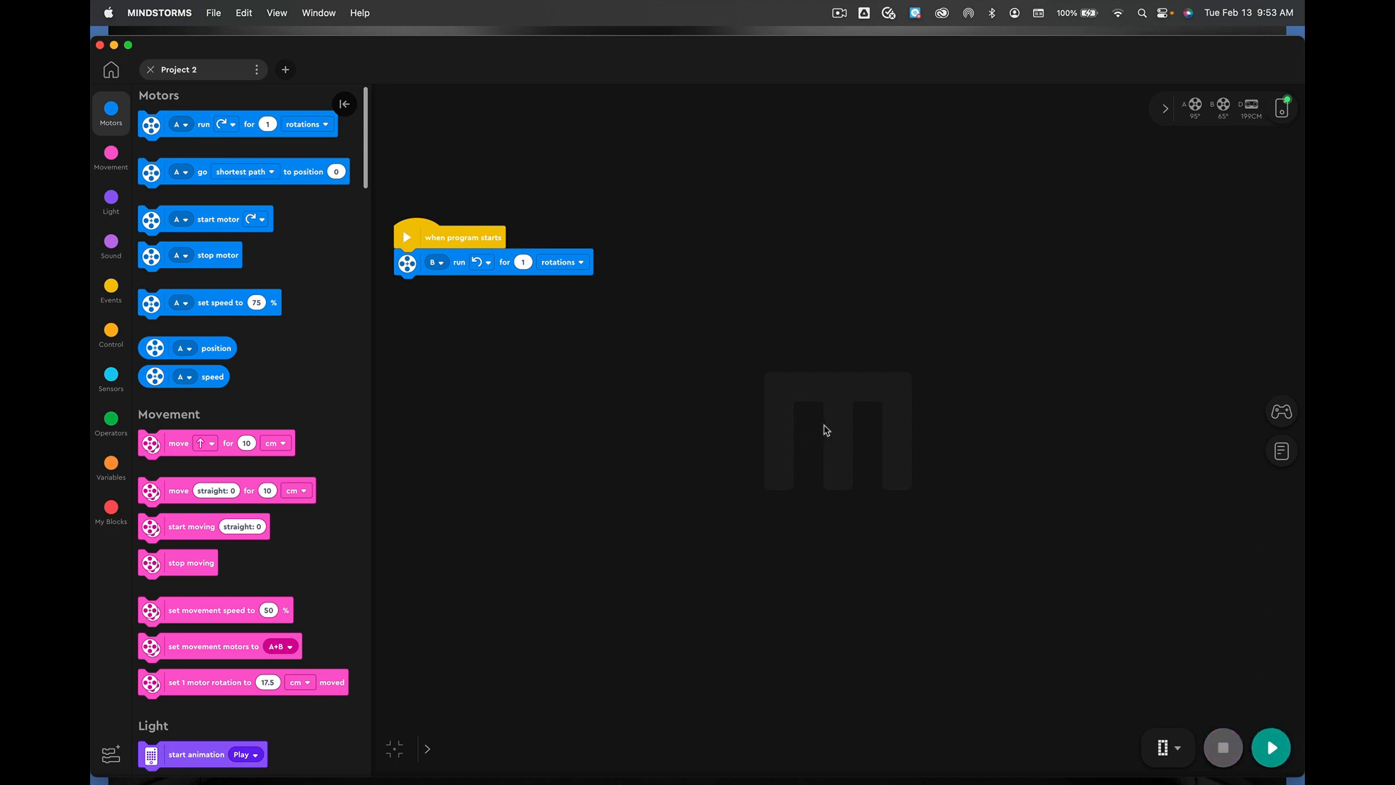
Clear motor B's rotation count field so a new value can be entered.
{"action": "right_click", "coordinate": [523, 261]}
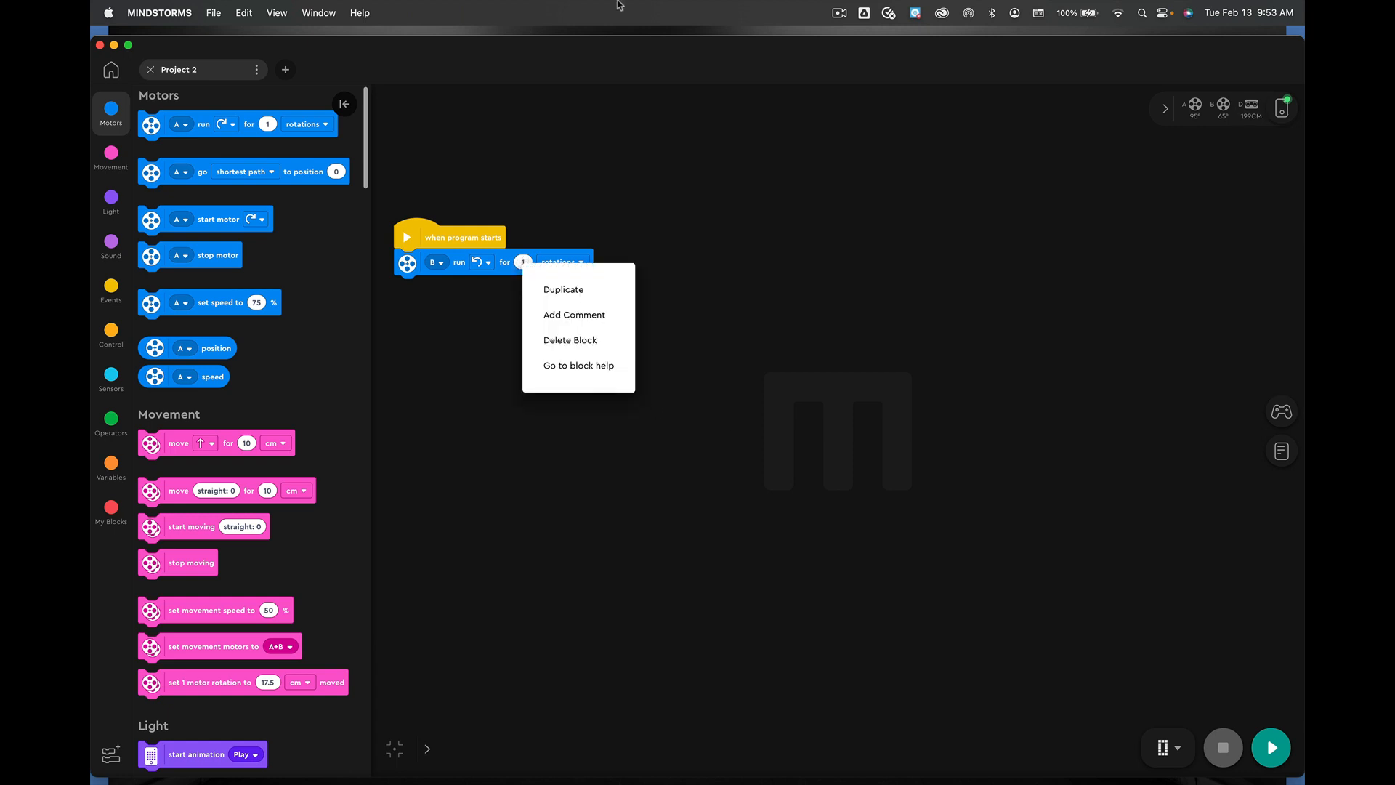
{"action": "left_click", "coordinate": [490, 305]}
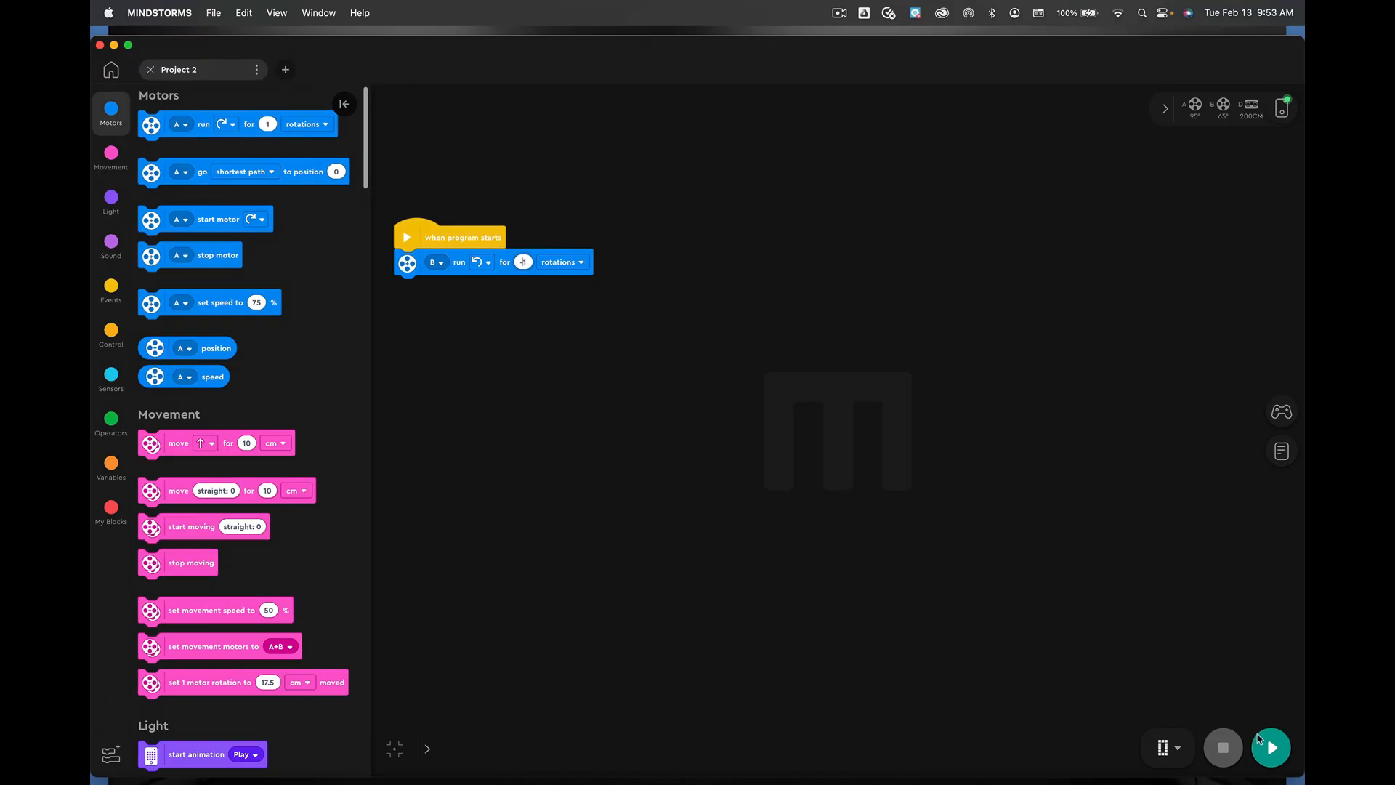
Run the -1 rotations program for motor B on the hub.
{"action": "left_click", "coordinate": [1272, 750]}
Try -1.5 rotations for motor B, then set the count back to 1 rotation.
{"action": "left_click", "coordinate": [524, 261]}
{"action": "type", "text": ".5"}
{"action": "left_click", "coordinate": [524, 262]}
{"action": "key", "text": "Home"}
{"action": "type", "text": "1"}
{"action": "left_click", "coordinate": [621, 363]}
Duplicate the whole 'when program starts' stack and place the copy to the right.
{"action": "right_click", "coordinate": [452, 237]}
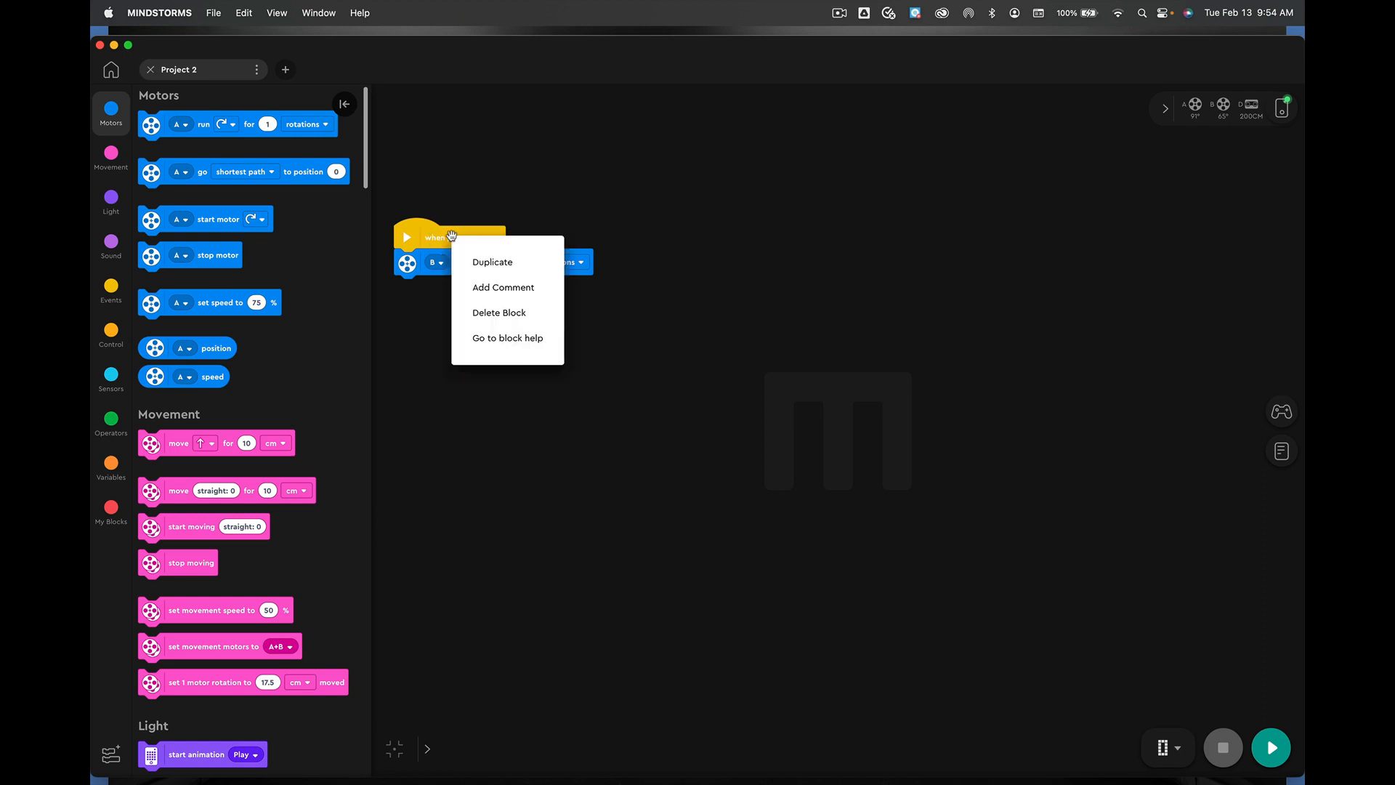
{"action": "left_click", "coordinate": [492, 261]}
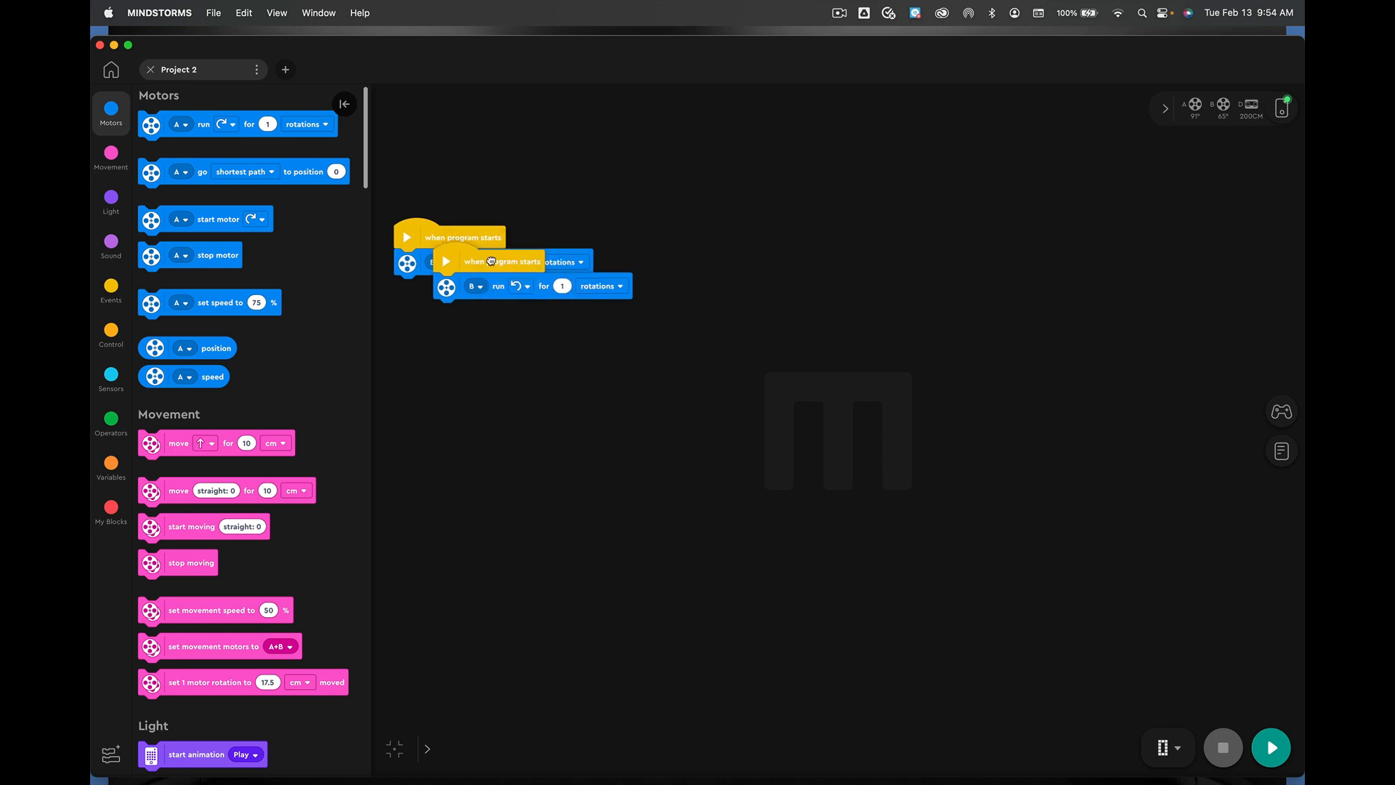
{"action": "left_click_drag", "start_coordinate": [491, 262], "coordinate": [723, 236]}
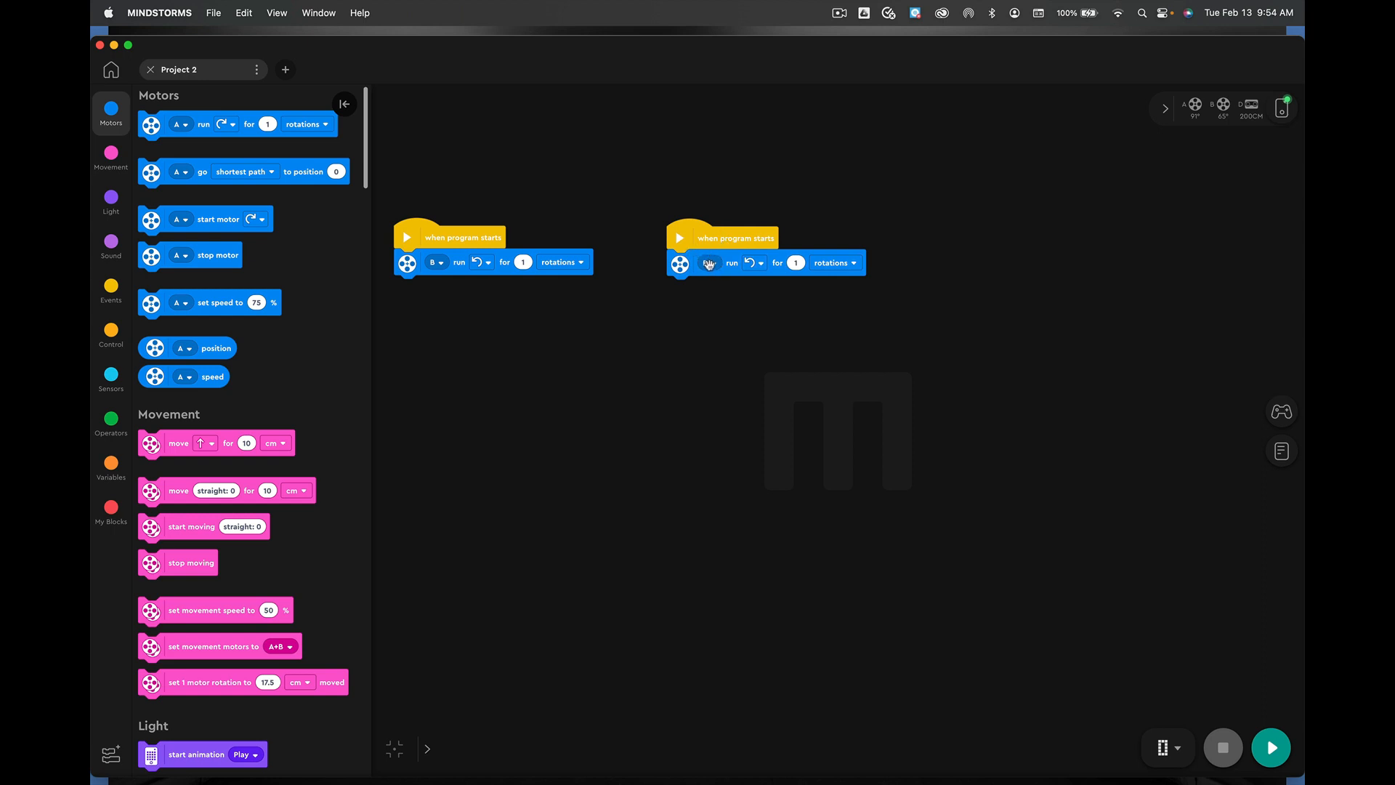
Switch the copied motor block's port from B to A.
{"action": "left_click", "coordinate": [709, 263]}
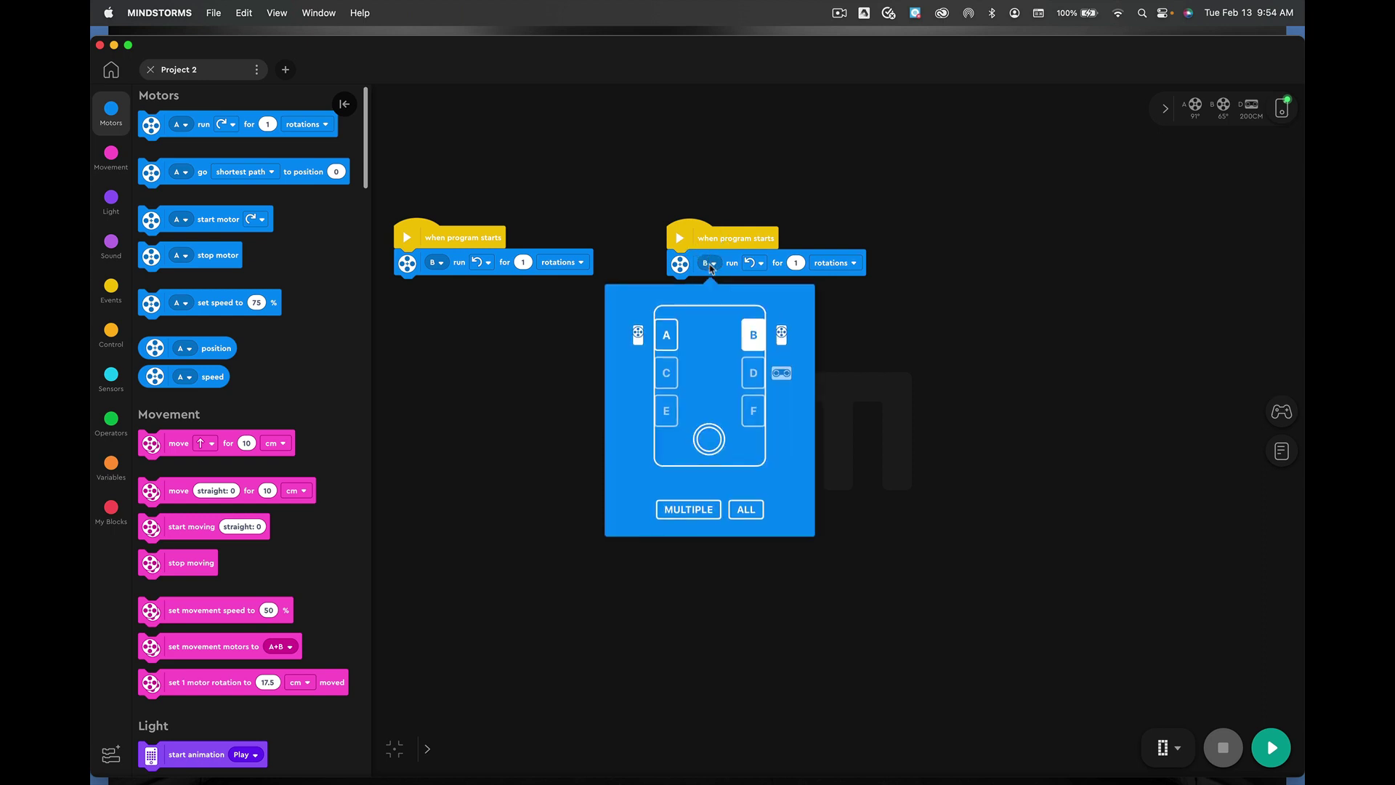
{"action": "left_click", "coordinate": [667, 336]}
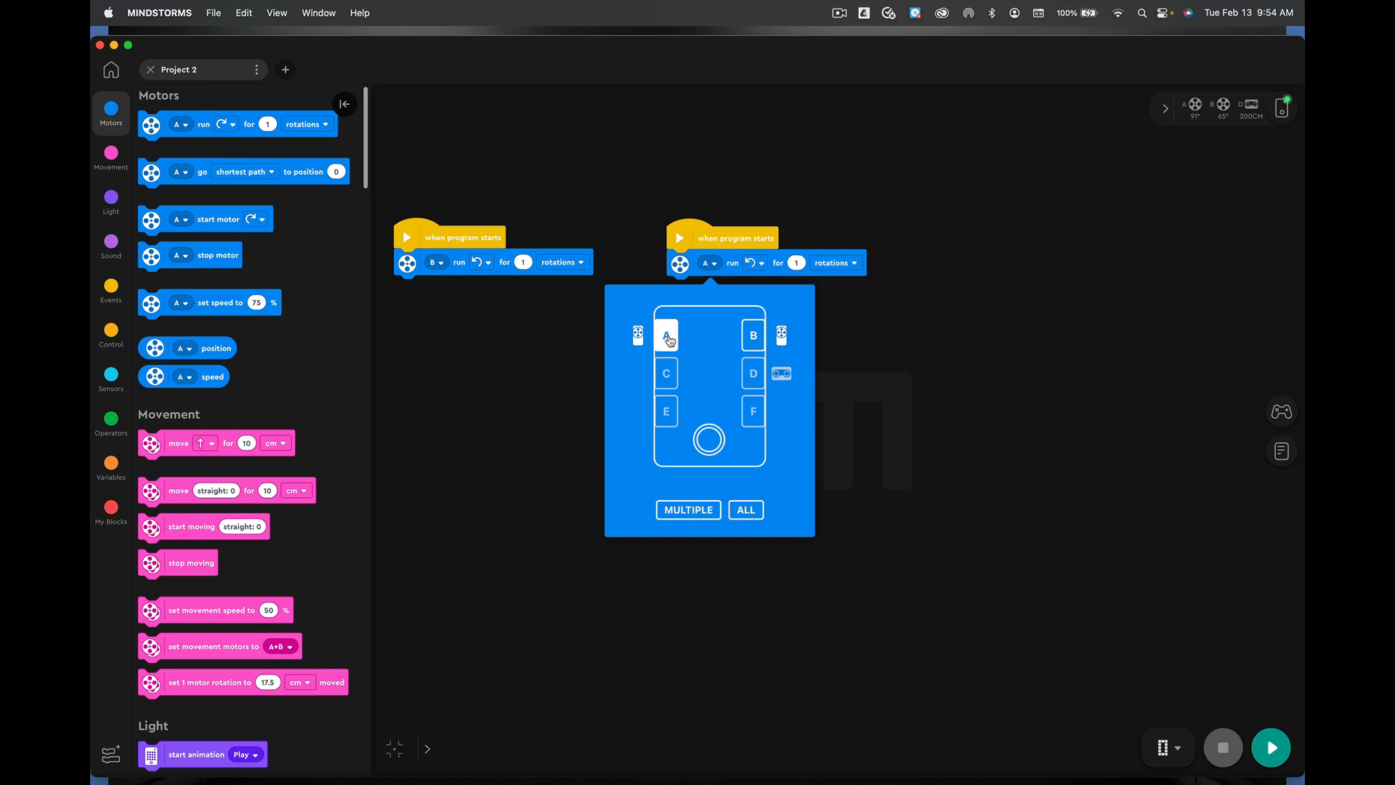
{"action": "left_click", "coordinate": [887, 364]}
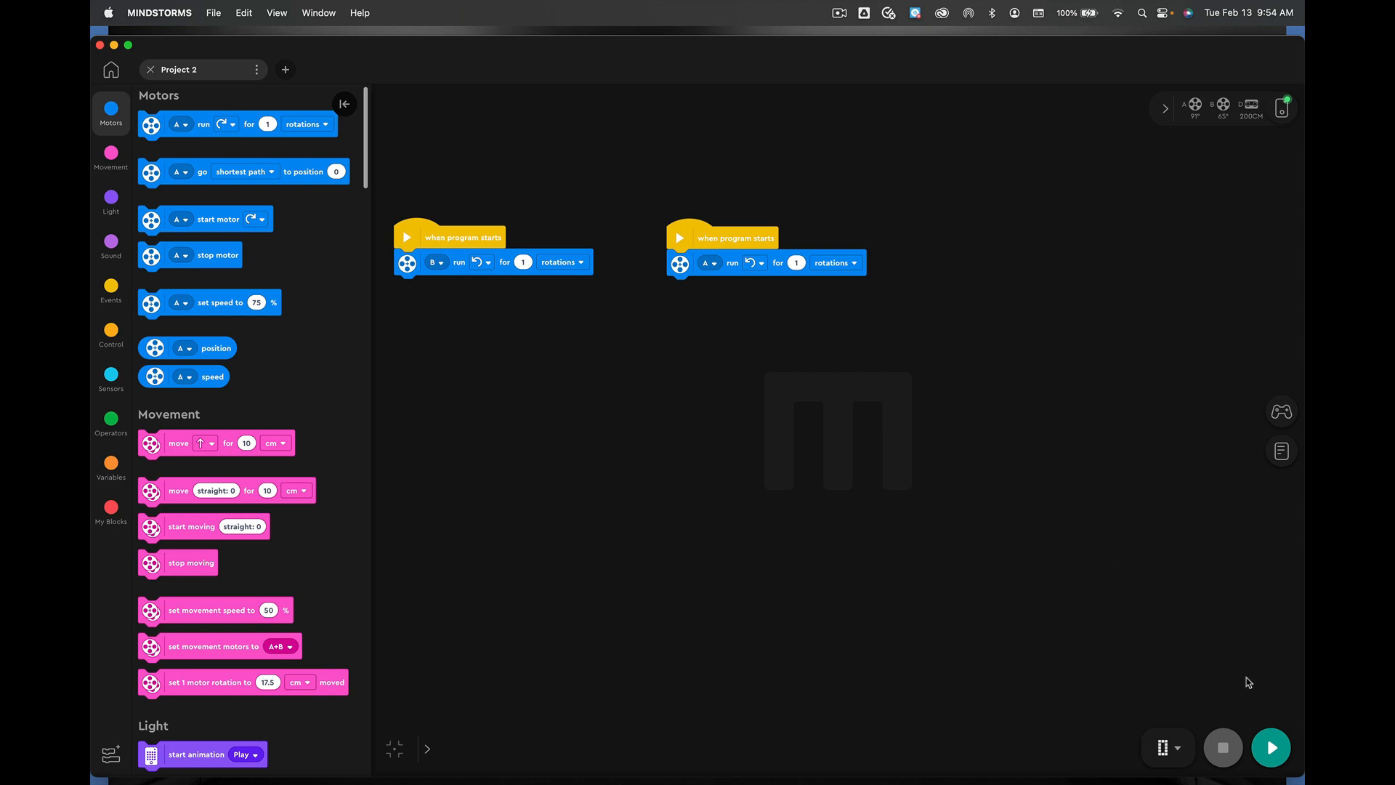
{"action": "left_click", "coordinate": [1270, 747]}
{"action": "left_click", "coordinate": [1224, 751]}
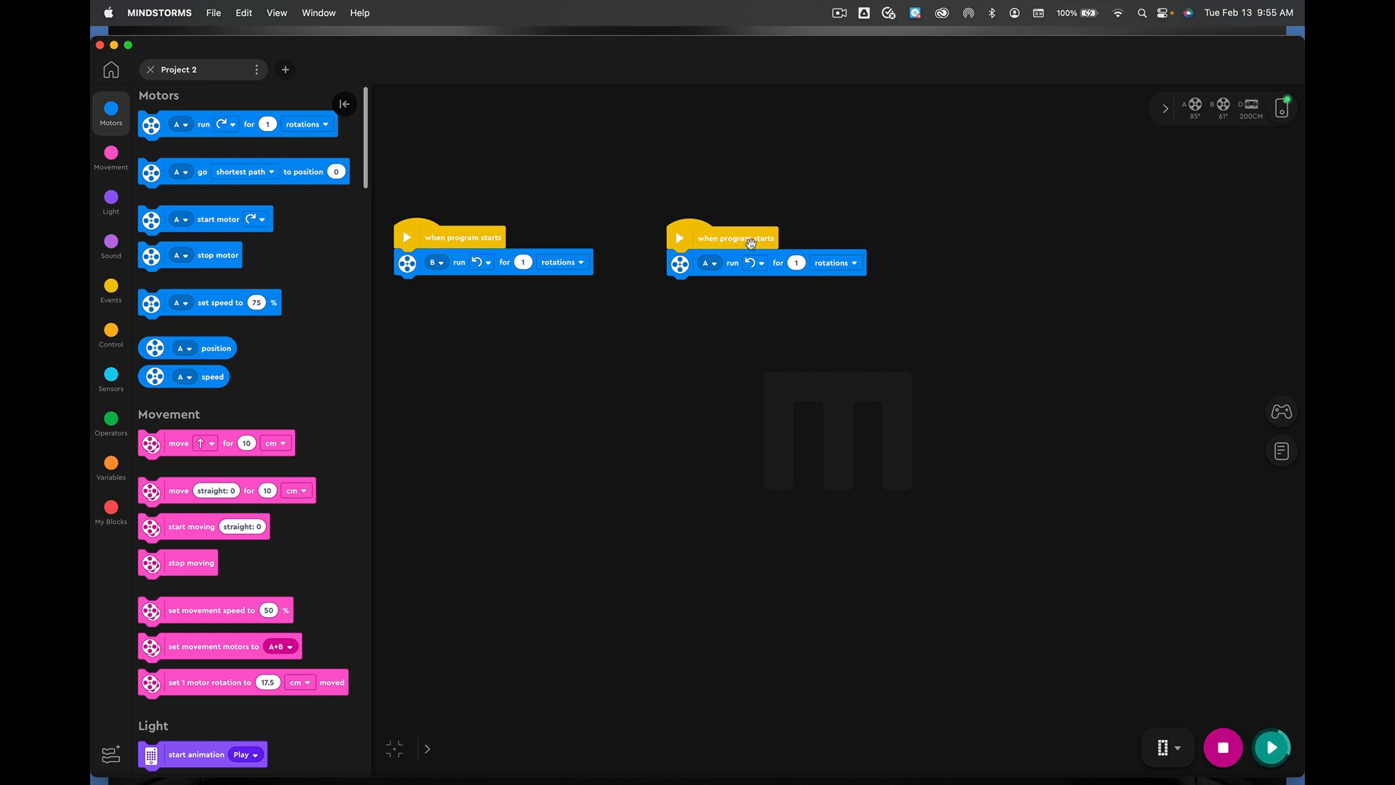
{"action": "left_click", "coordinate": [751, 263]}
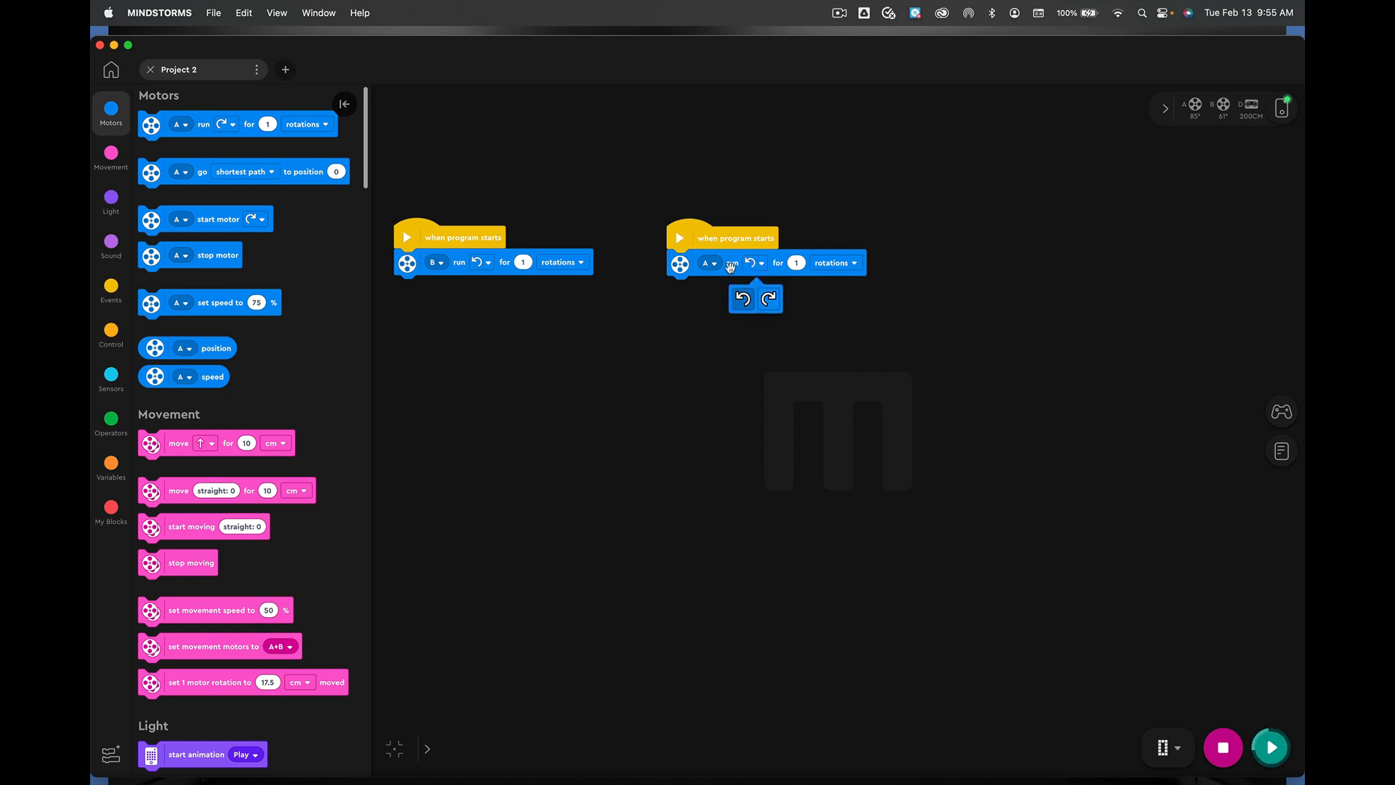
{"action": "left_click", "coordinate": [742, 336]}
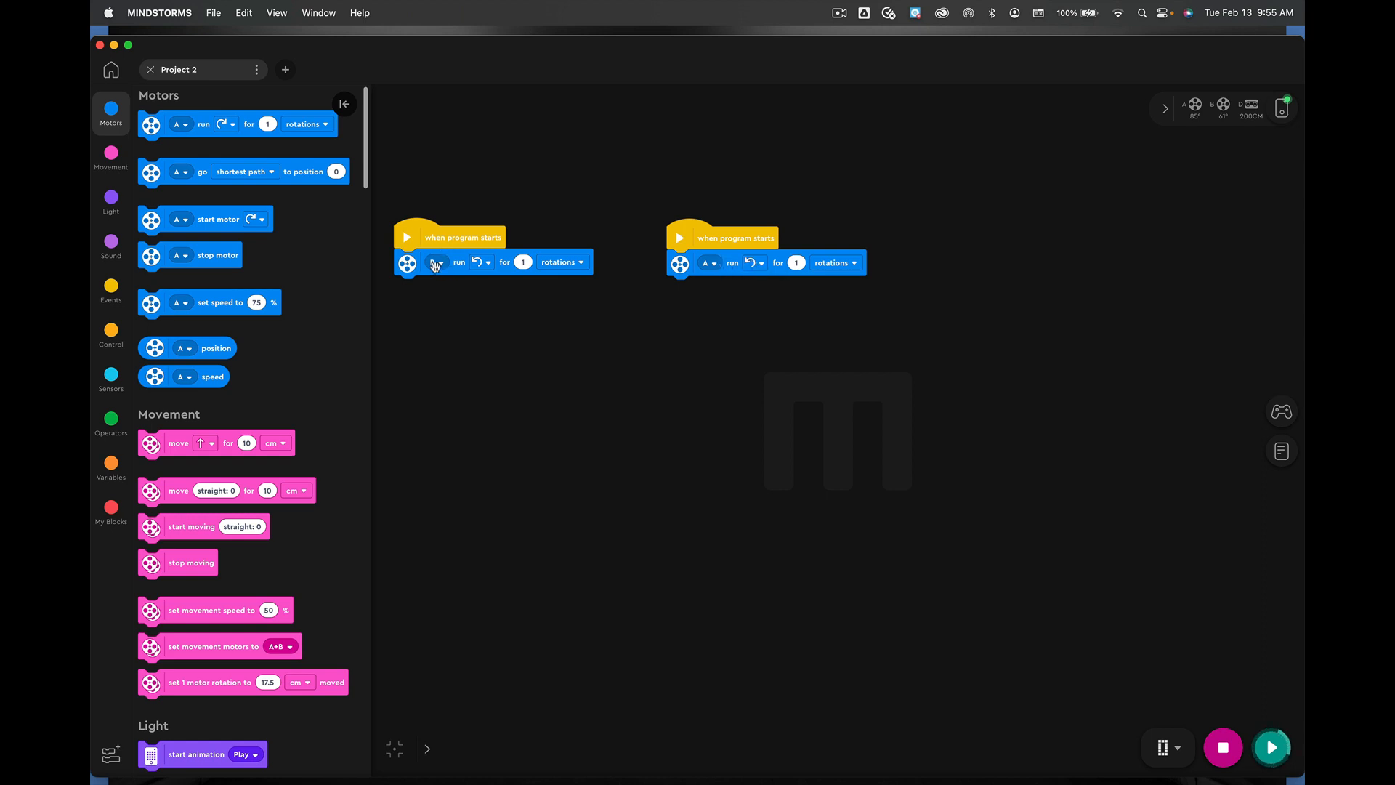
{"action": "left_click", "coordinate": [482, 263]}
{"action": "left_click", "coordinate": [525, 302]}
{"action": "left_click", "coordinate": [1227, 751]}
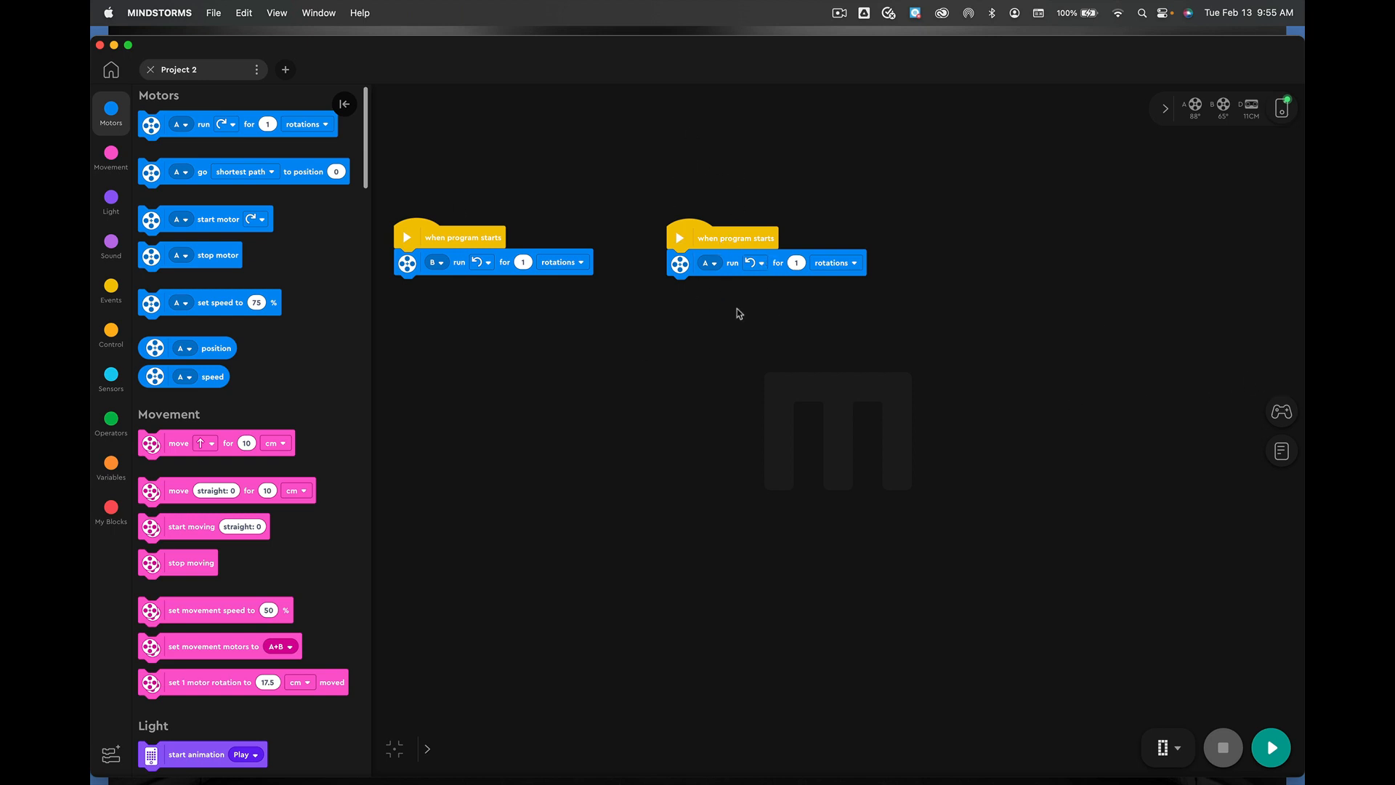
Delete the right stack's start block and then its leftover motor A block.
{"action": "right_click", "coordinate": [731, 238]}
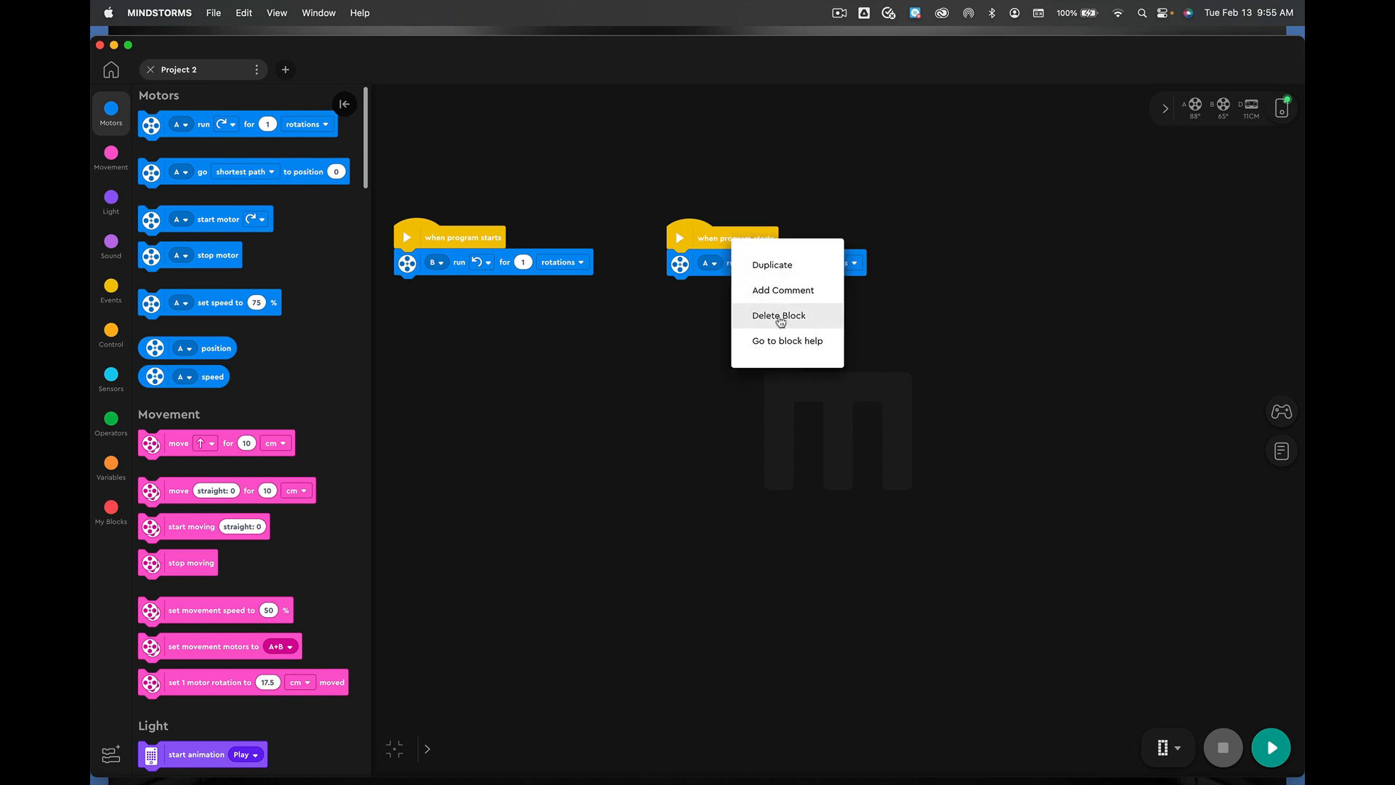
{"action": "left_click", "coordinate": [781, 319]}
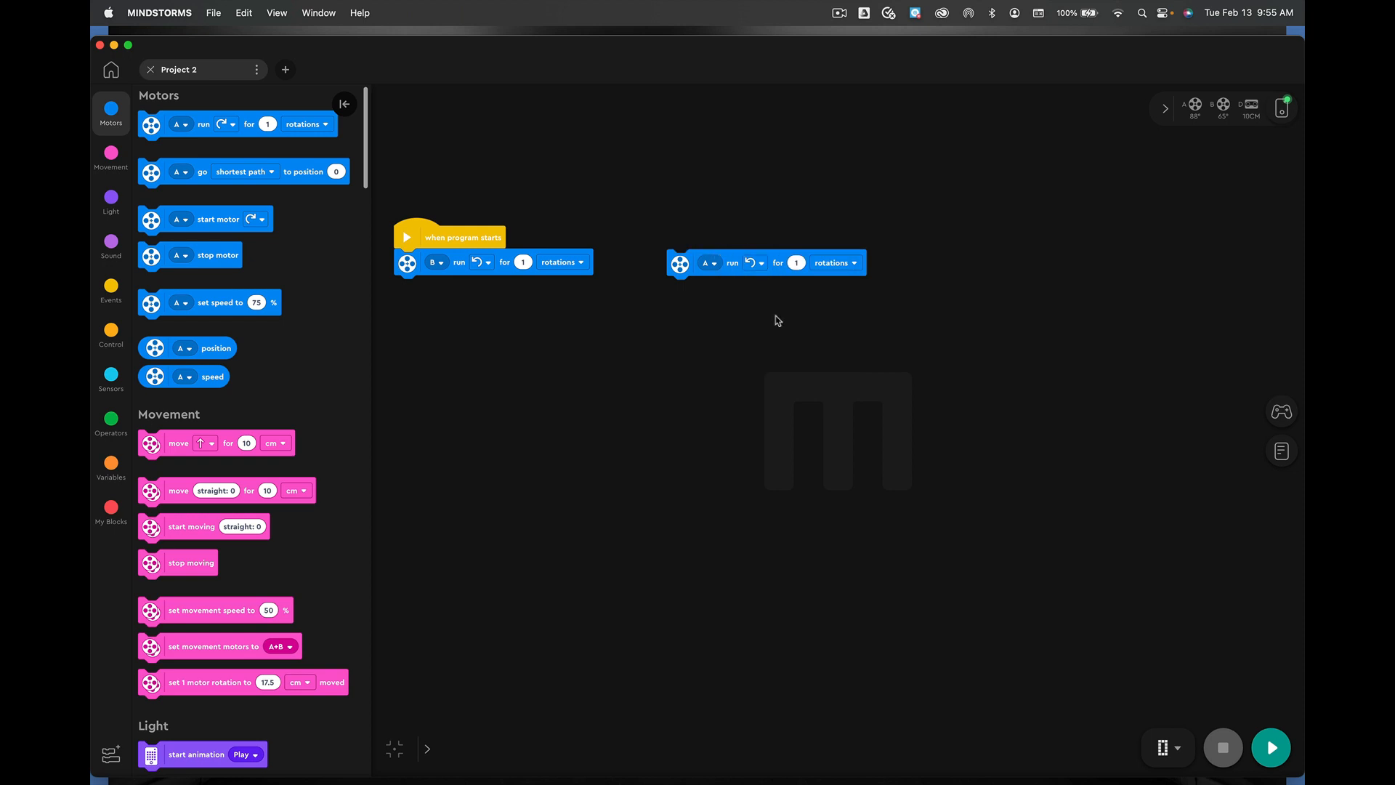
{"action": "right_click", "coordinate": [685, 264]}
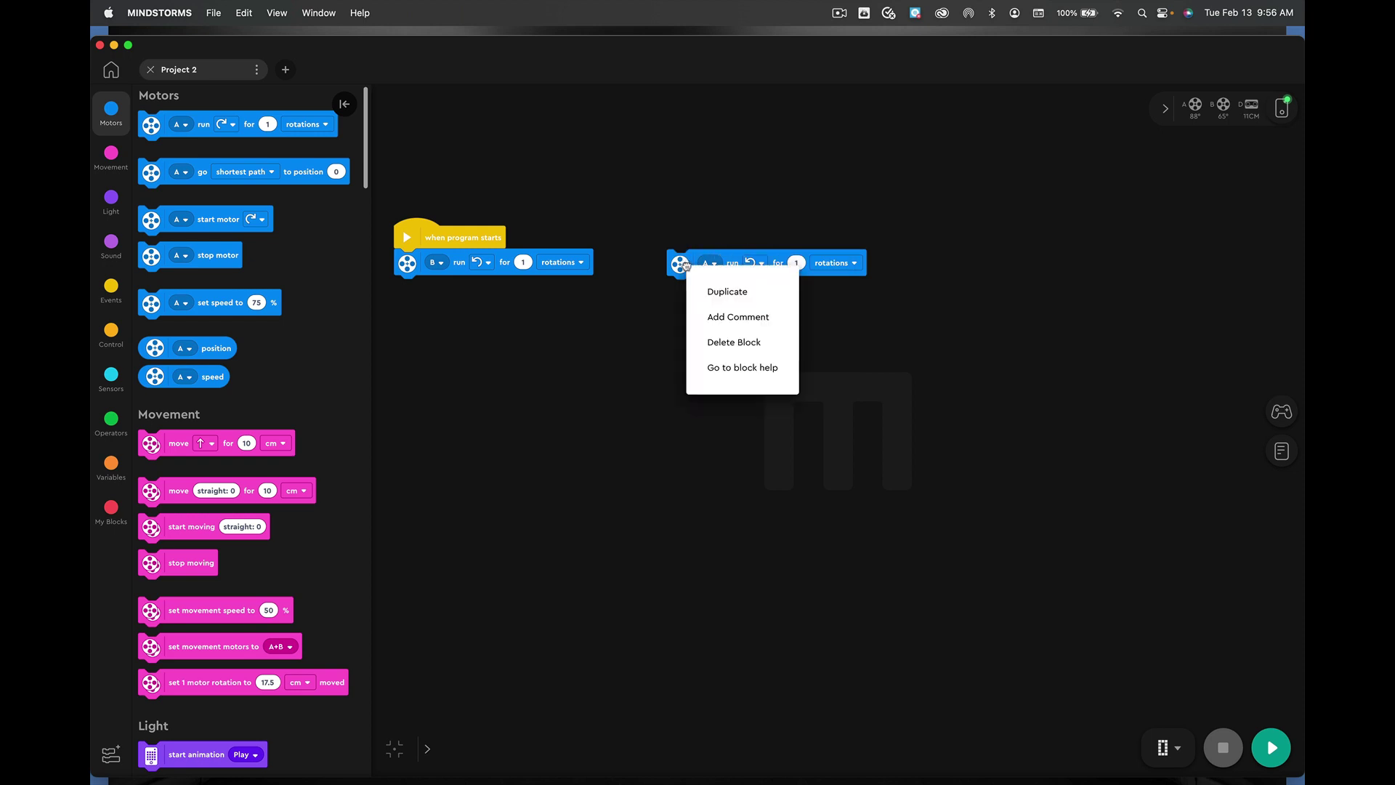
{"action": "left_click", "coordinate": [734, 341]}
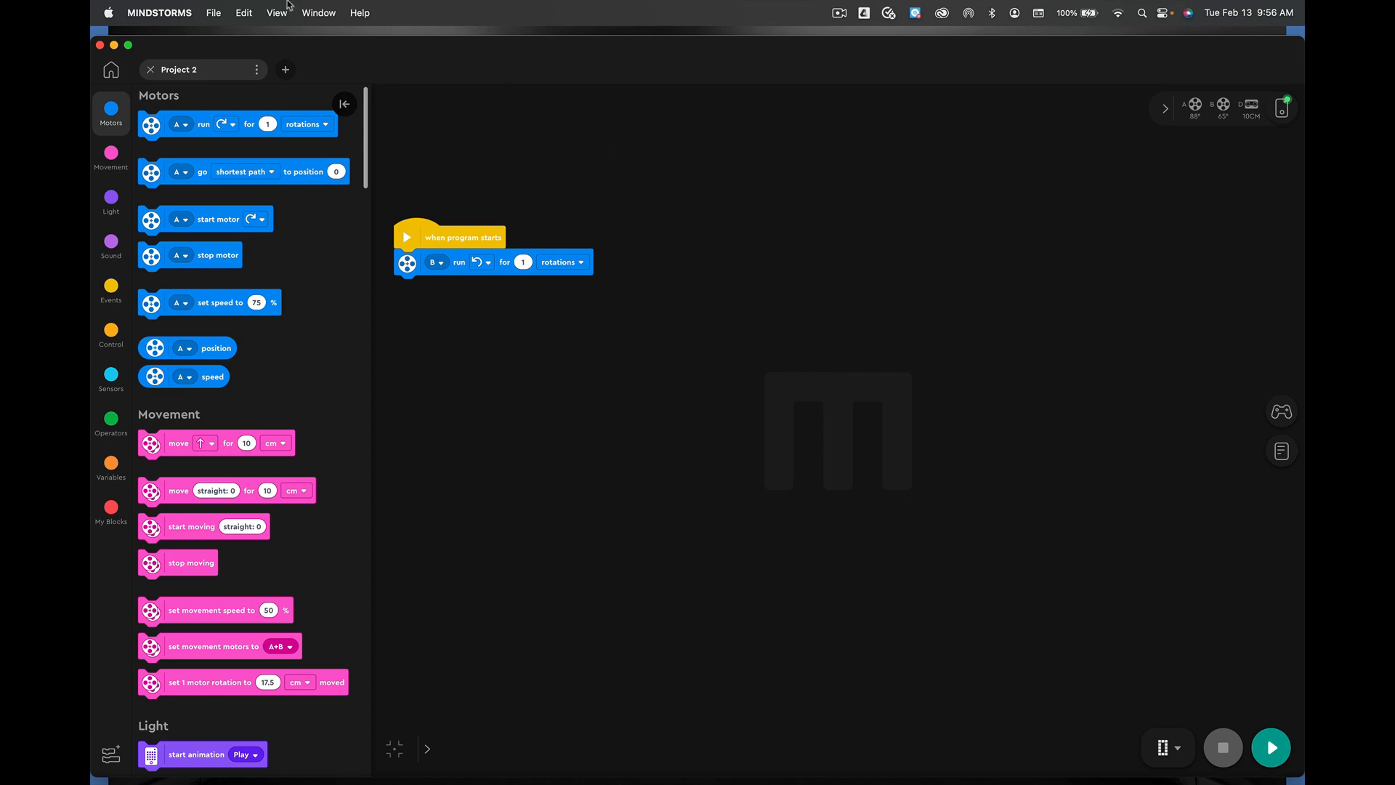
Start Save As in My Drive and create a new _Robotics folder there.
{"action": "left_click", "coordinate": [216, 14]}
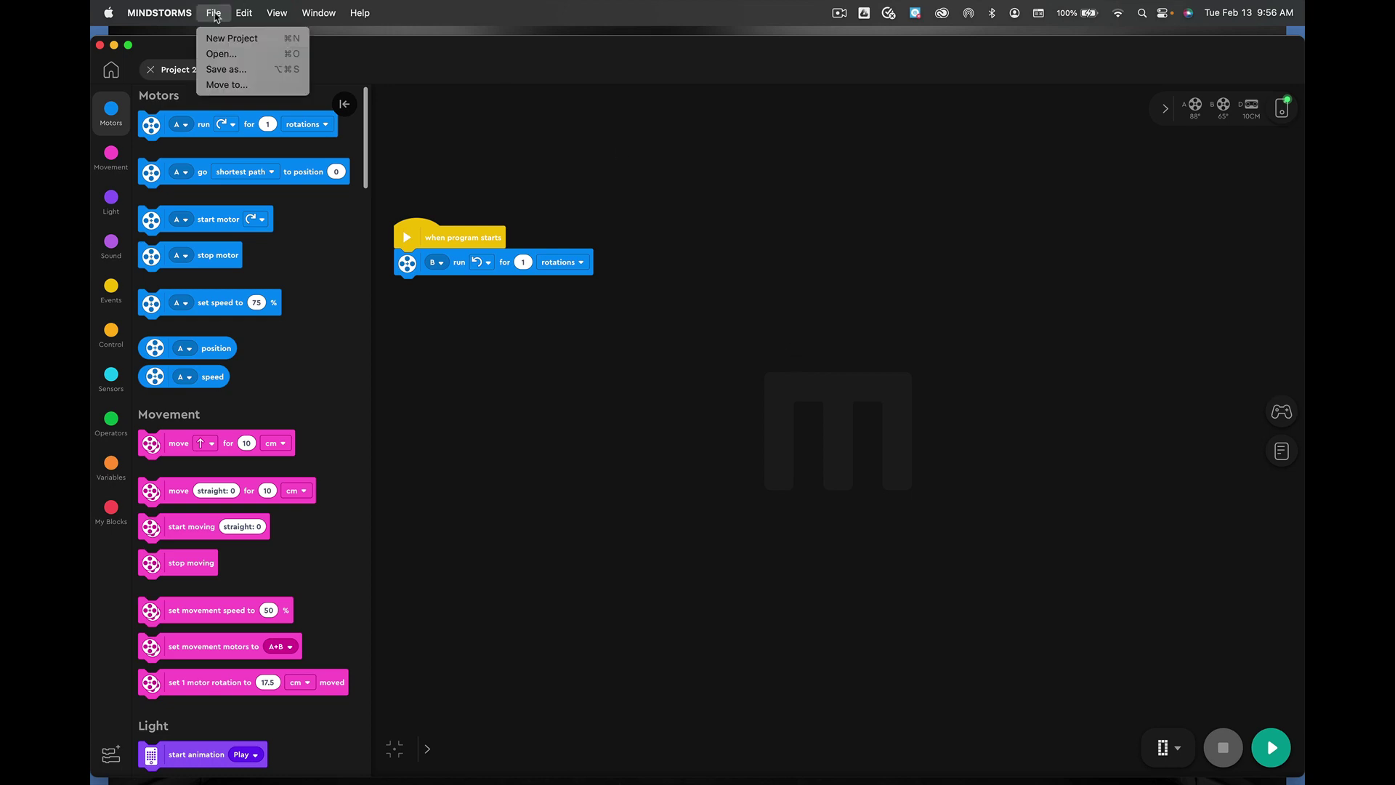
{"action": "left_click", "coordinate": [227, 69]}
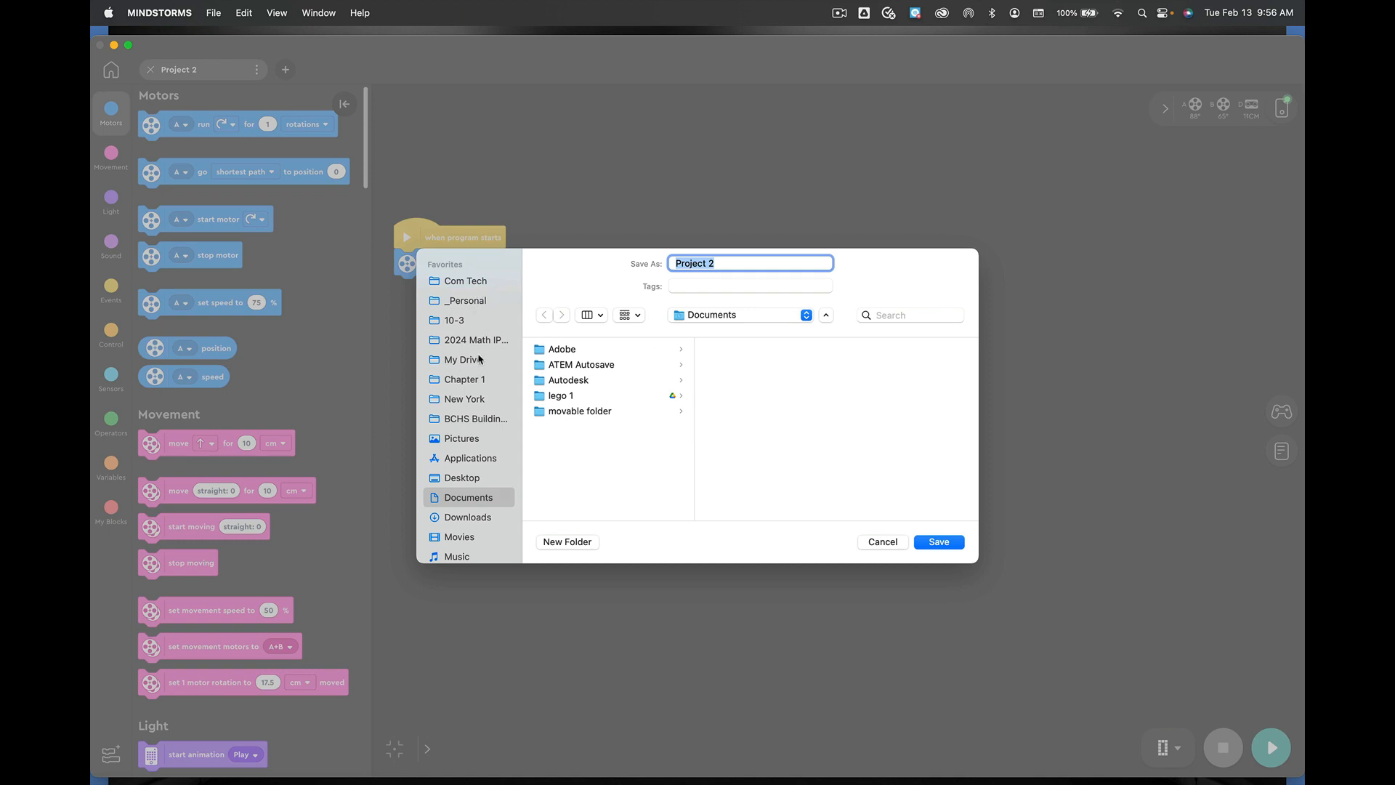
{"action": "left_click", "coordinate": [477, 363]}
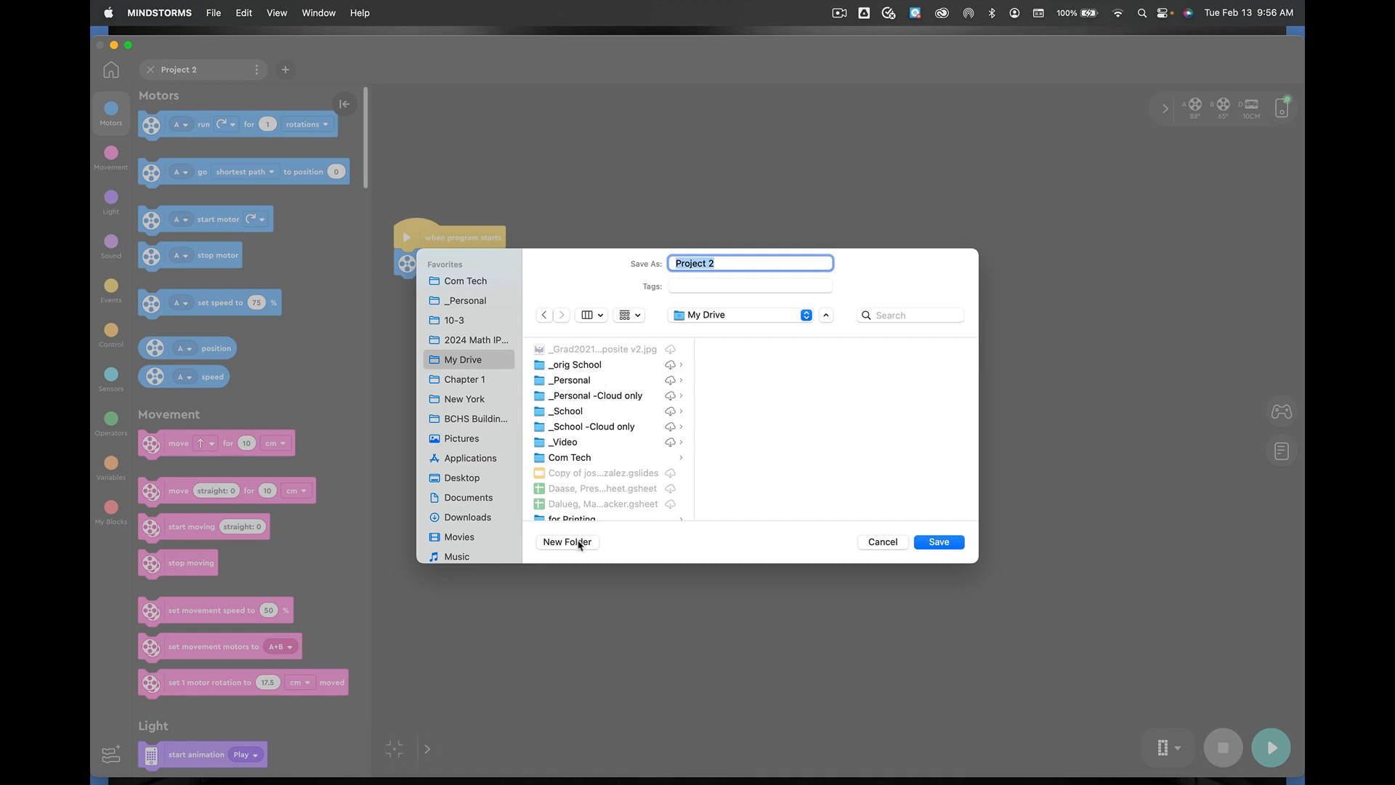
{"action": "left_click", "coordinate": [567, 542]}
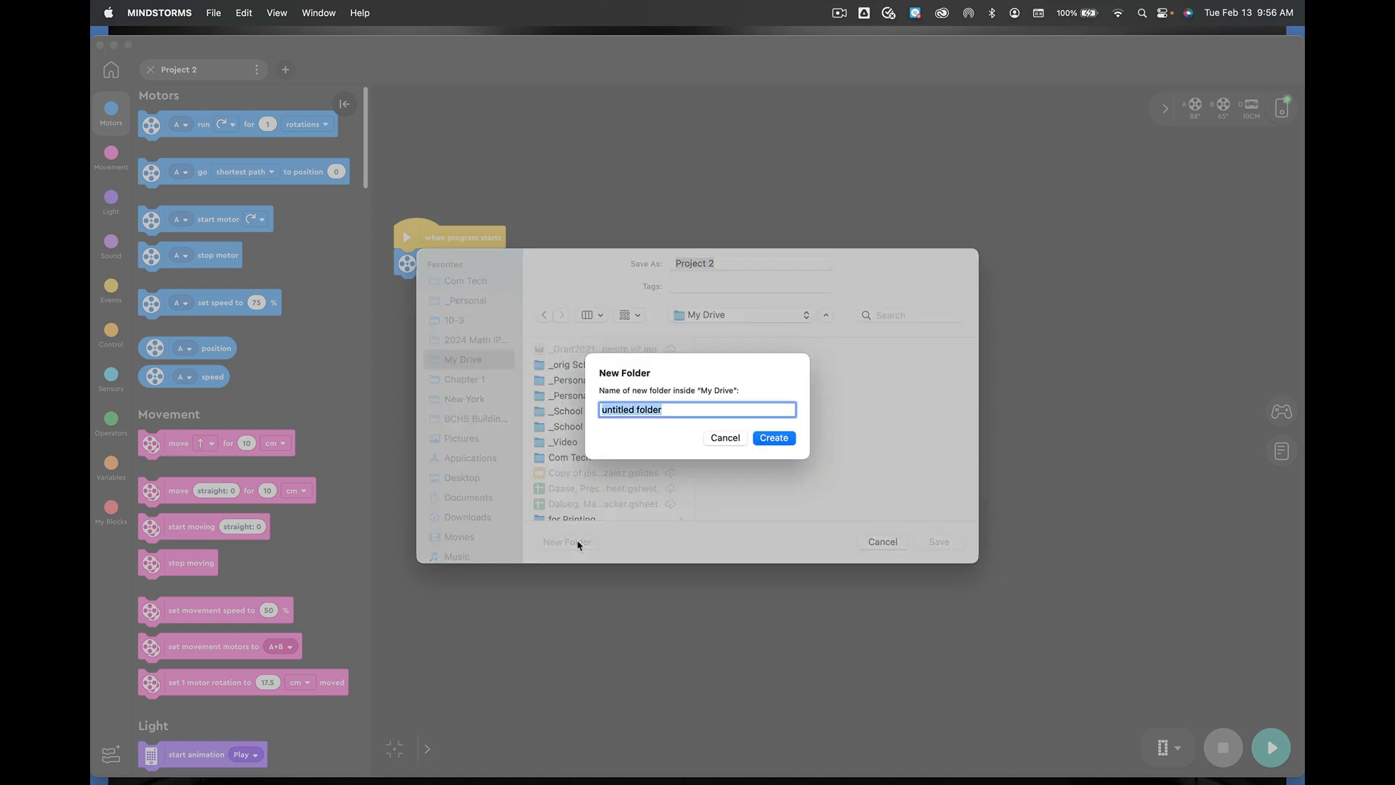
{"action": "type", "text": "_Robot"}
{"action": "type", "text": "ics"}
{"action": "key", "text": "Return"}
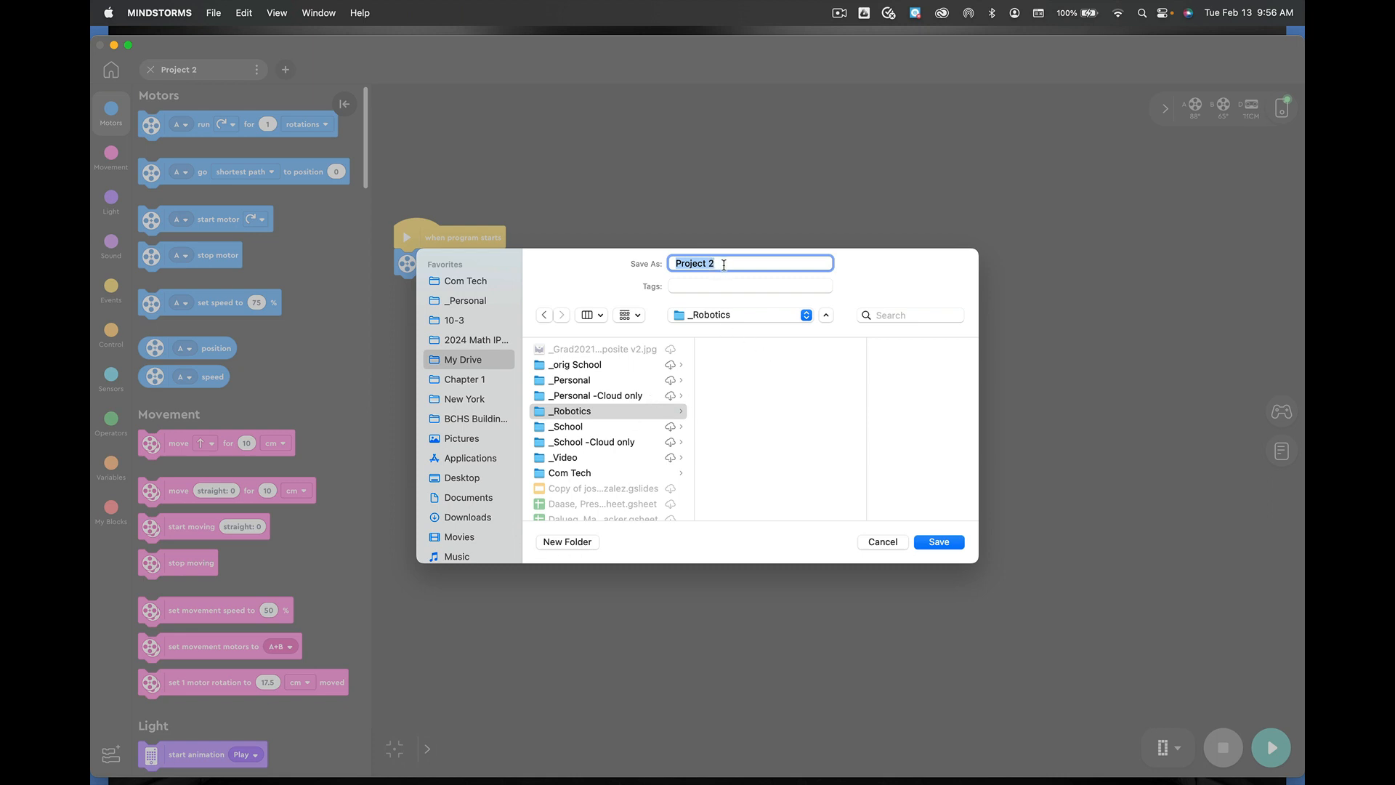
{"action": "type", "text": "Lea"}
{"action": "type", "text": "motors1"}
Name the project 'Learn motors1' and save it into _Robotics.
{"action": "left_click", "coordinate": [701, 262]}
{"action": "left_click", "coordinate": [938, 541]}
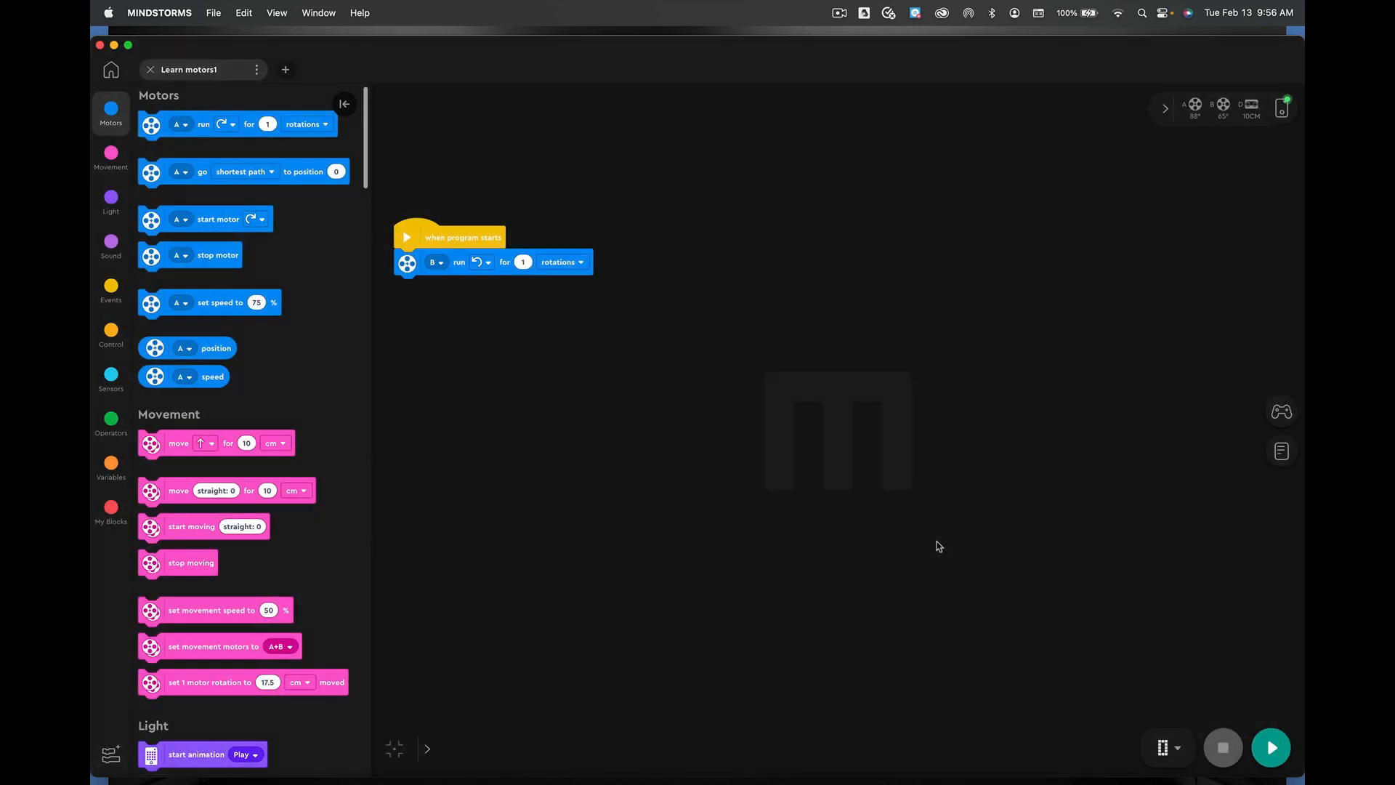
In the Docs recap, highlight the first three Demo #1 points, including reversing.
{"action": "key", "text": "super+Tab"}
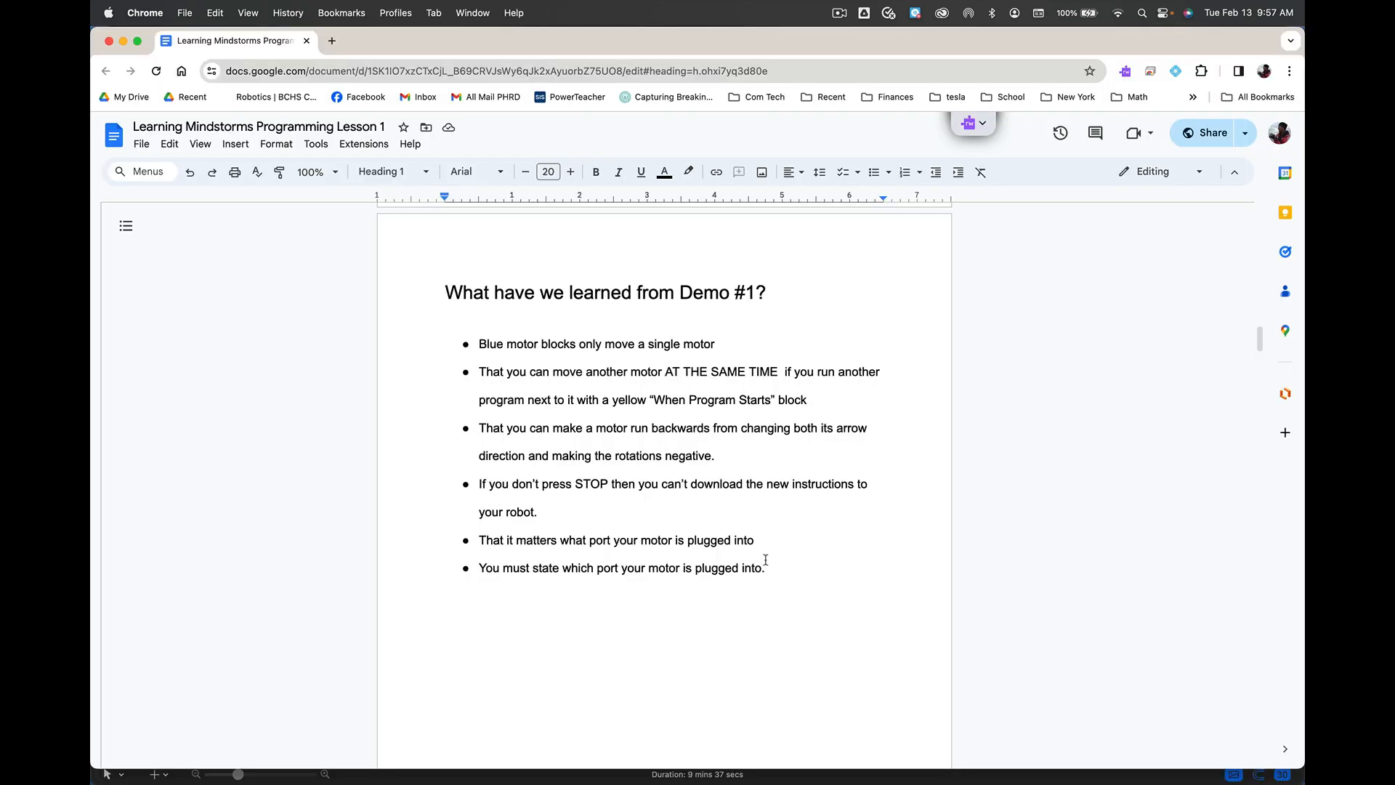
{"action": "triple_click", "coordinate": [528, 344]}
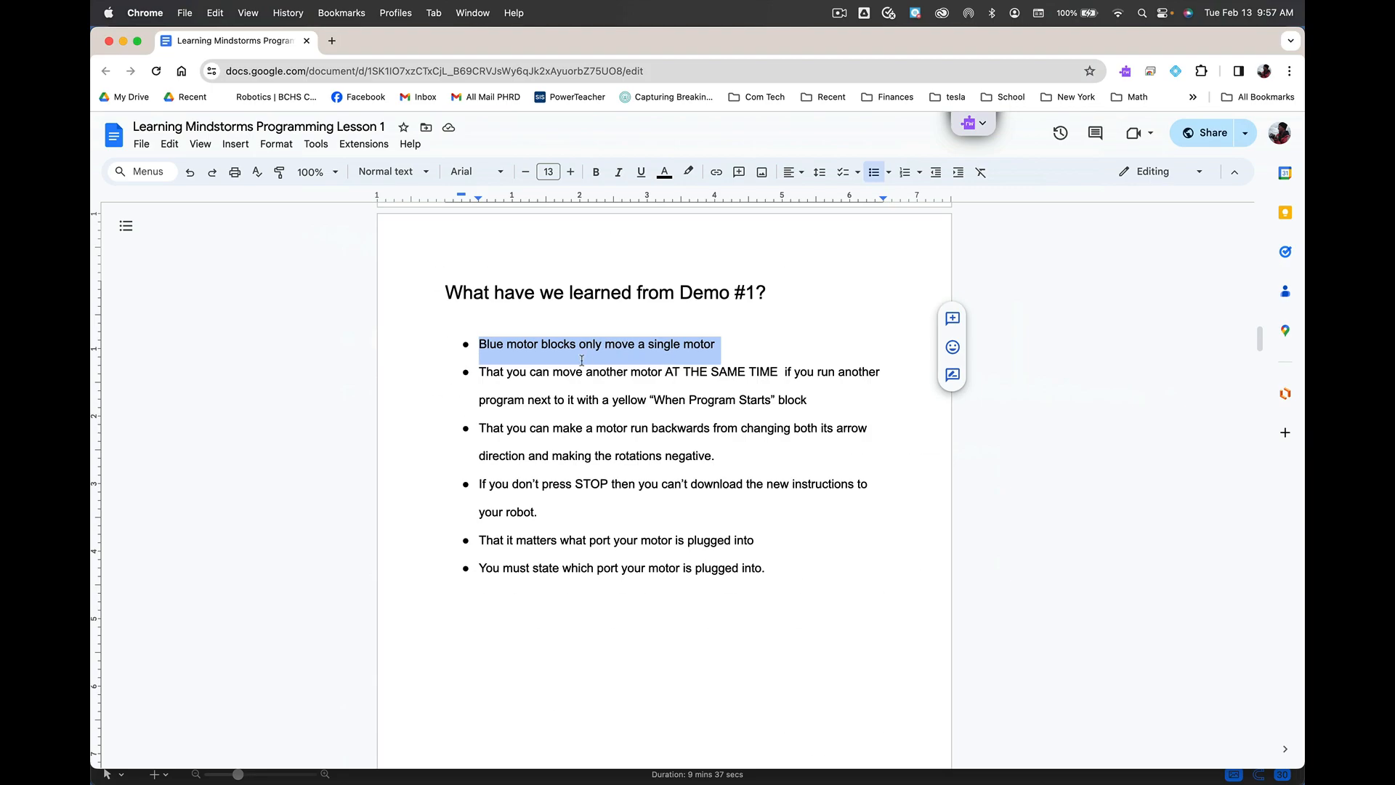
{"action": "double_click", "coordinate": [567, 372]}
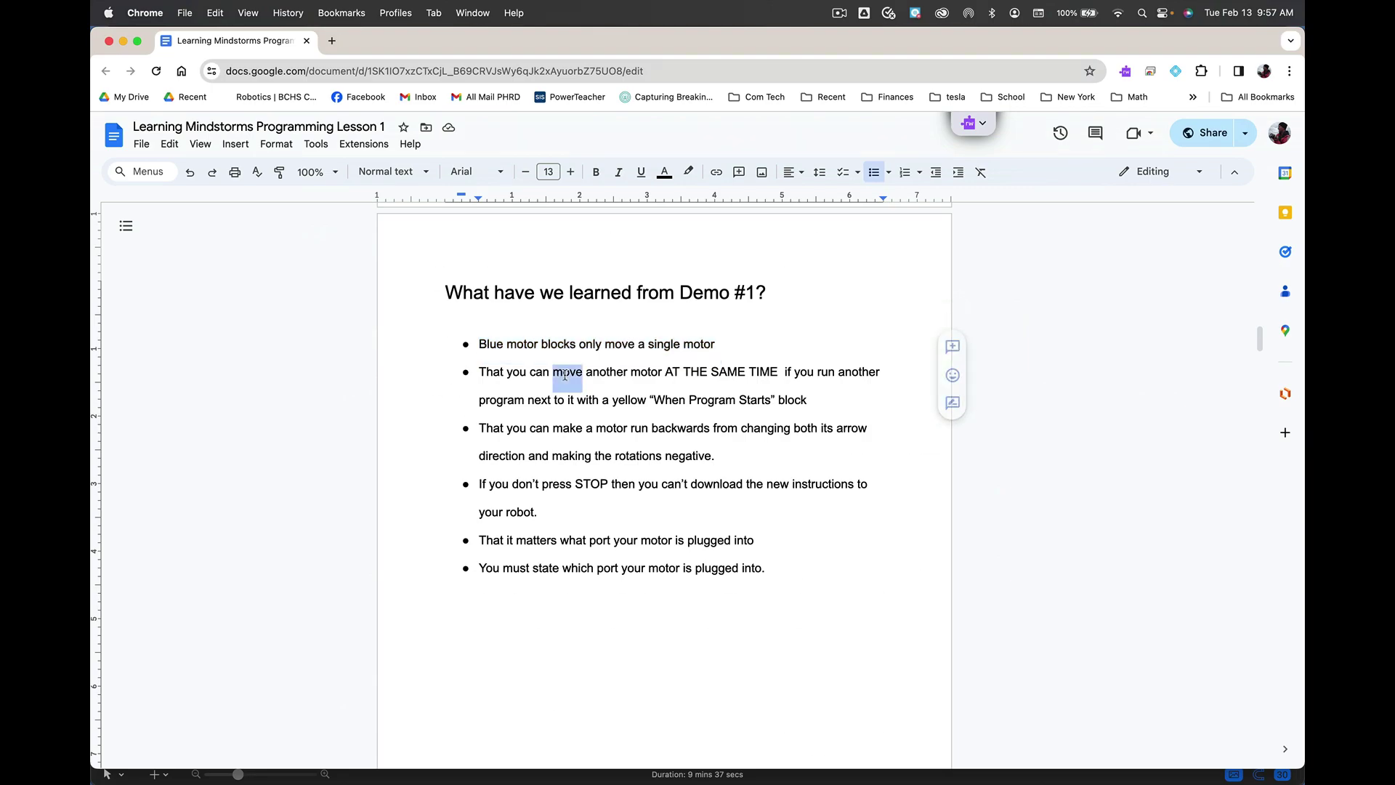
{"action": "triple_click", "coordinate": [565, 375]}
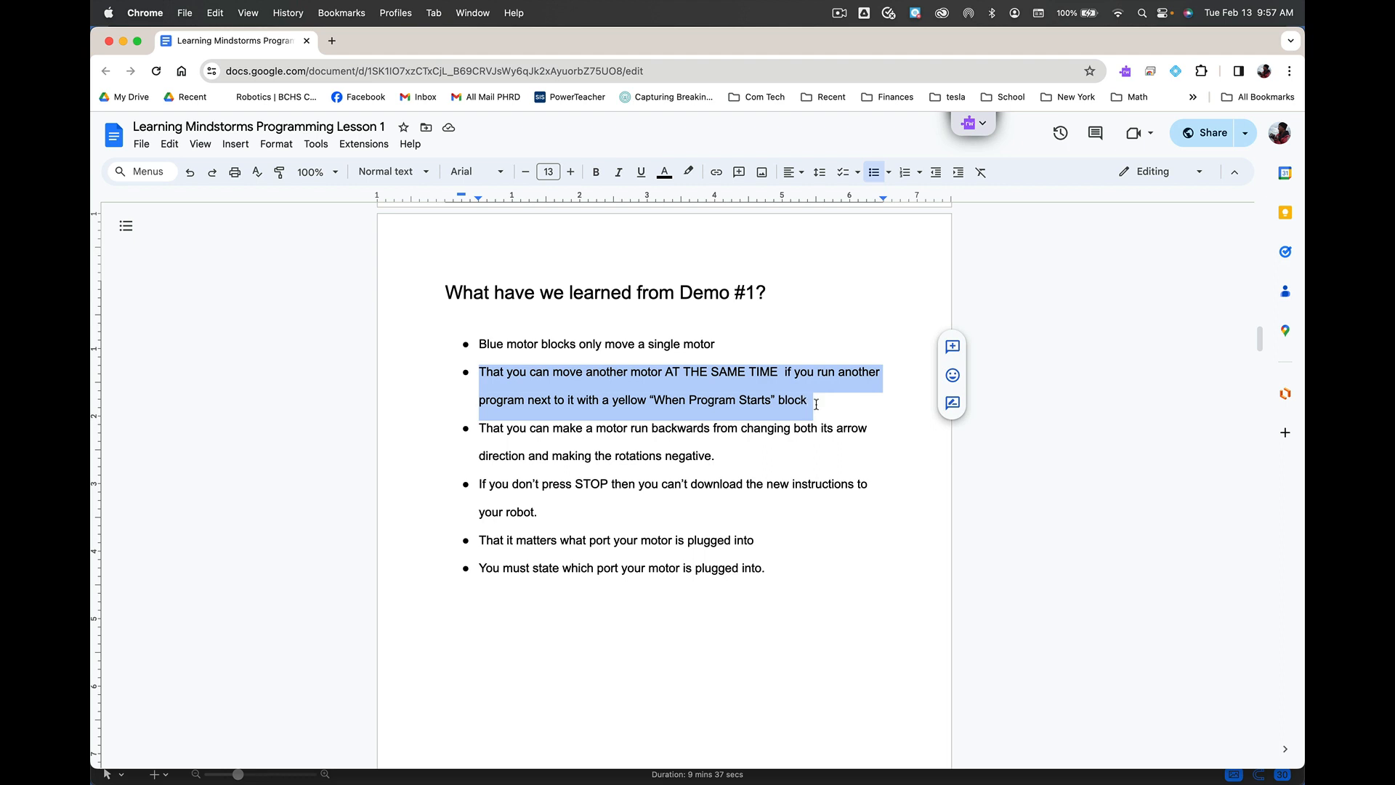
{"action": "triple_click", "coordinate": [554, 427]}
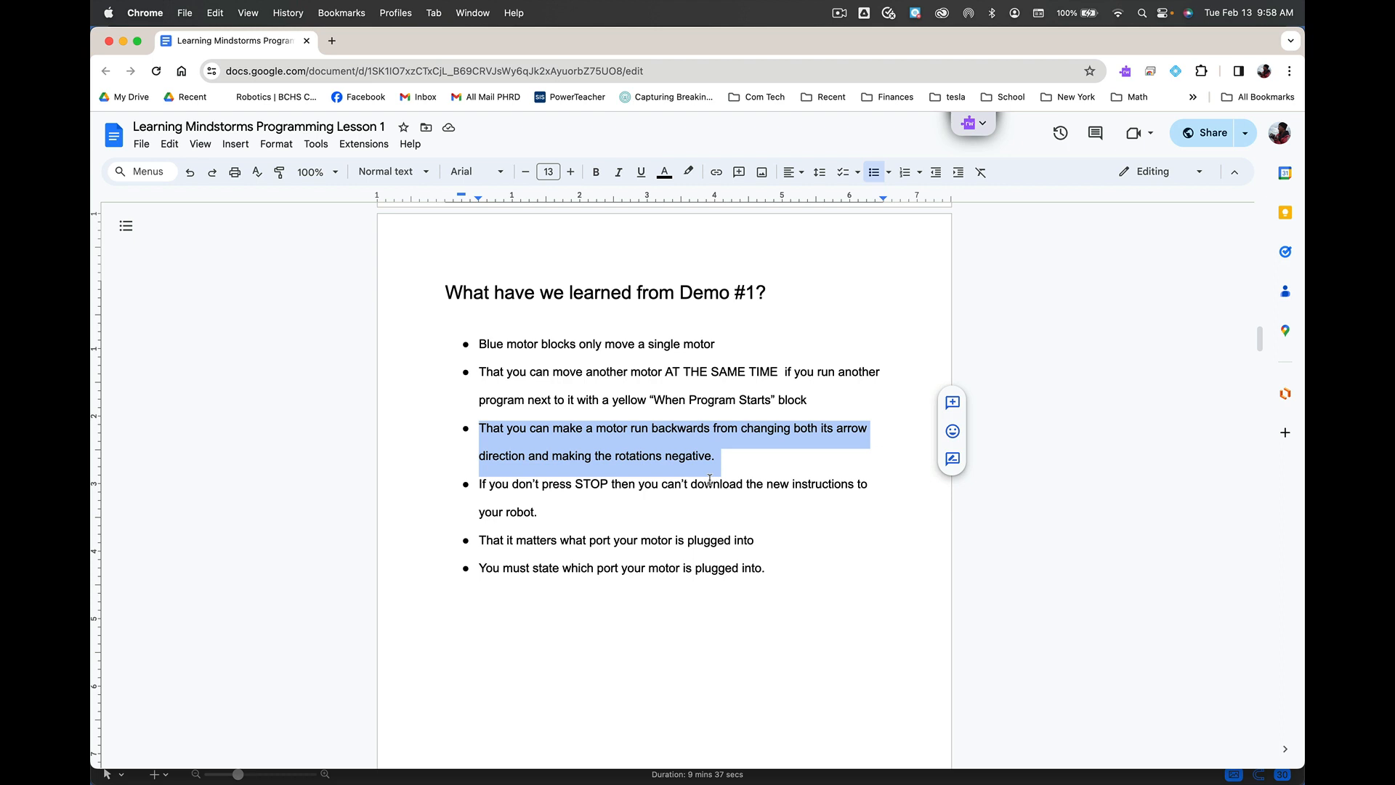
Highlight the STOP and motor-port points, then return to MINDSTORMS.
{"action": "triple_click", "coordinate": [573, 485]}
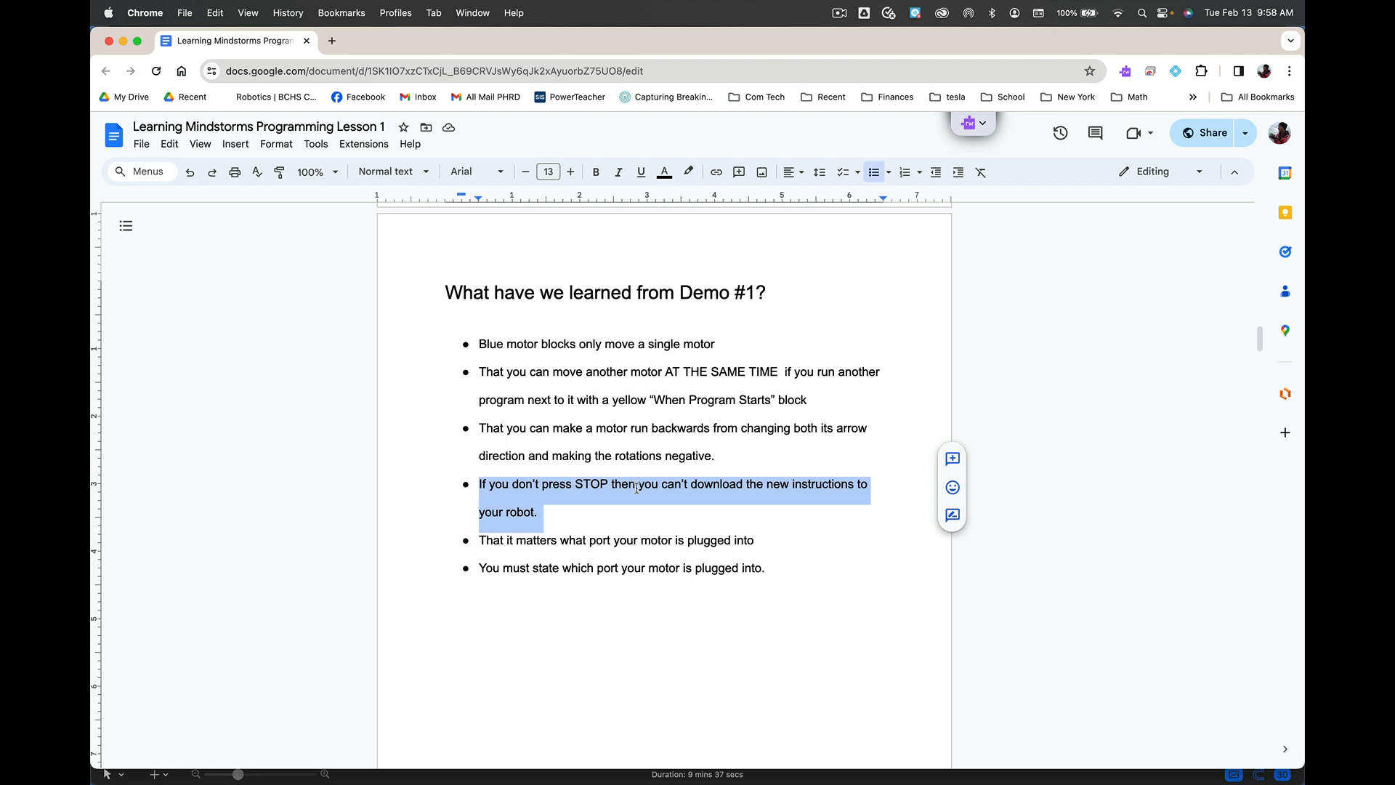
{"action": "triple_click", "coordinate": [532, 540]}
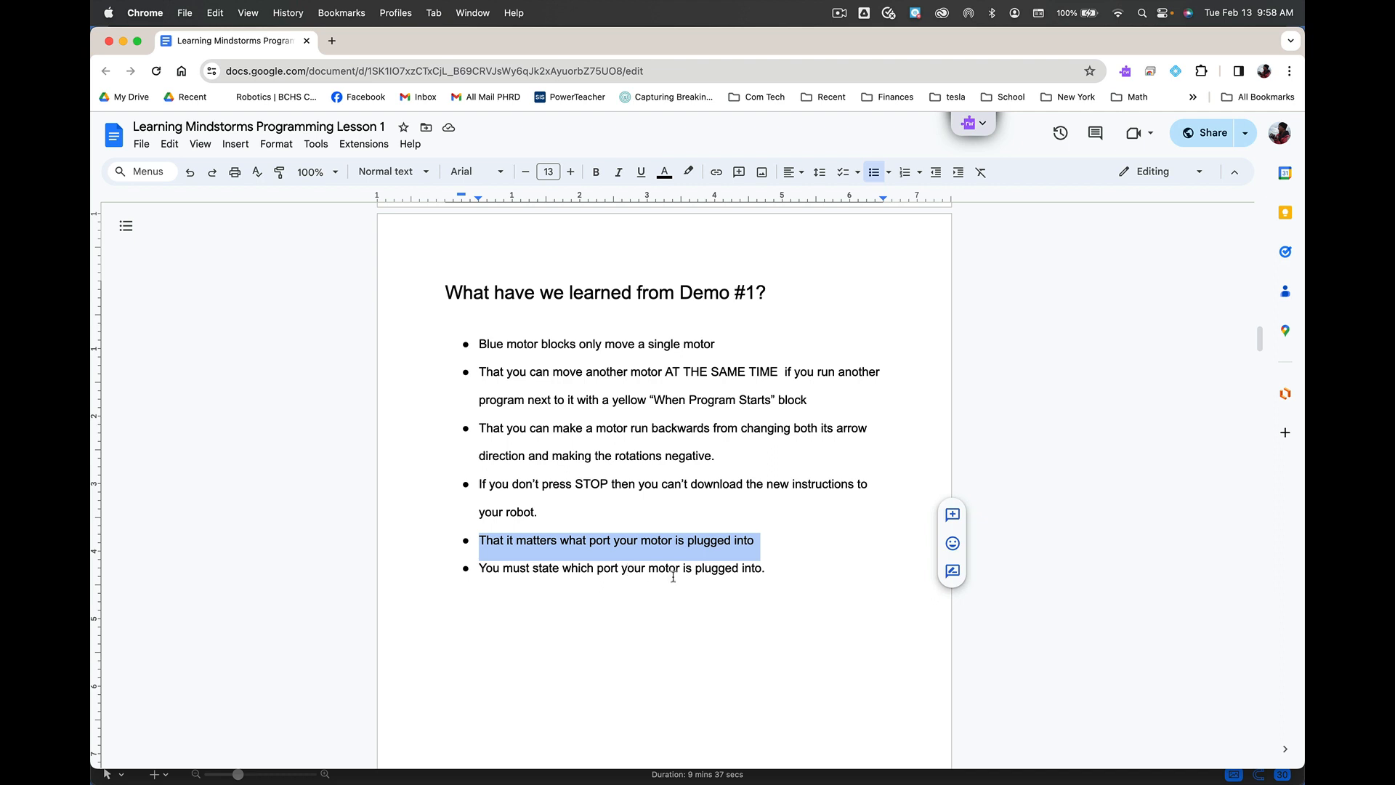
{"action": "double_click", "coordinate": [563, 570]}
{"action": "left_click", "coordinate": [563, 569]}
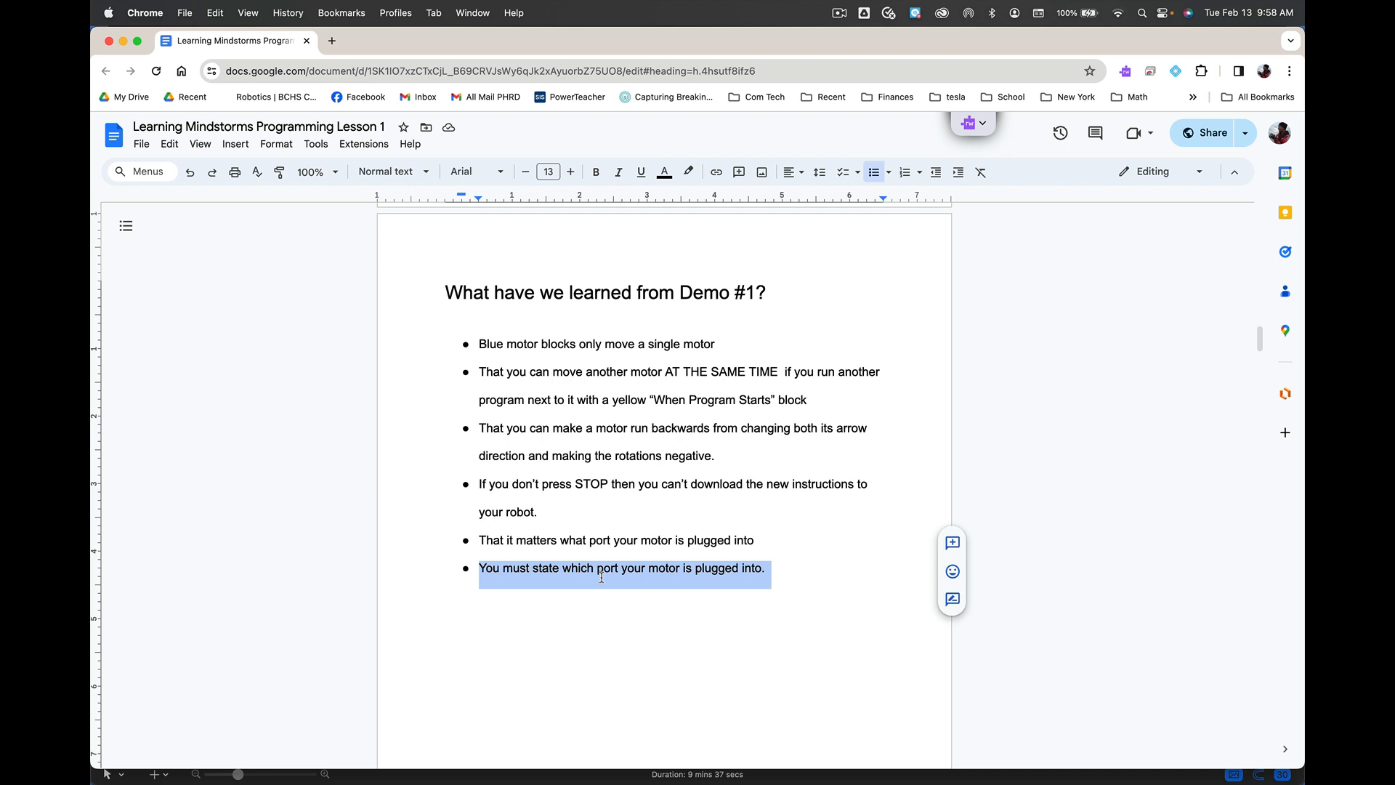
{"action": "key", "text": "super+Tab"}
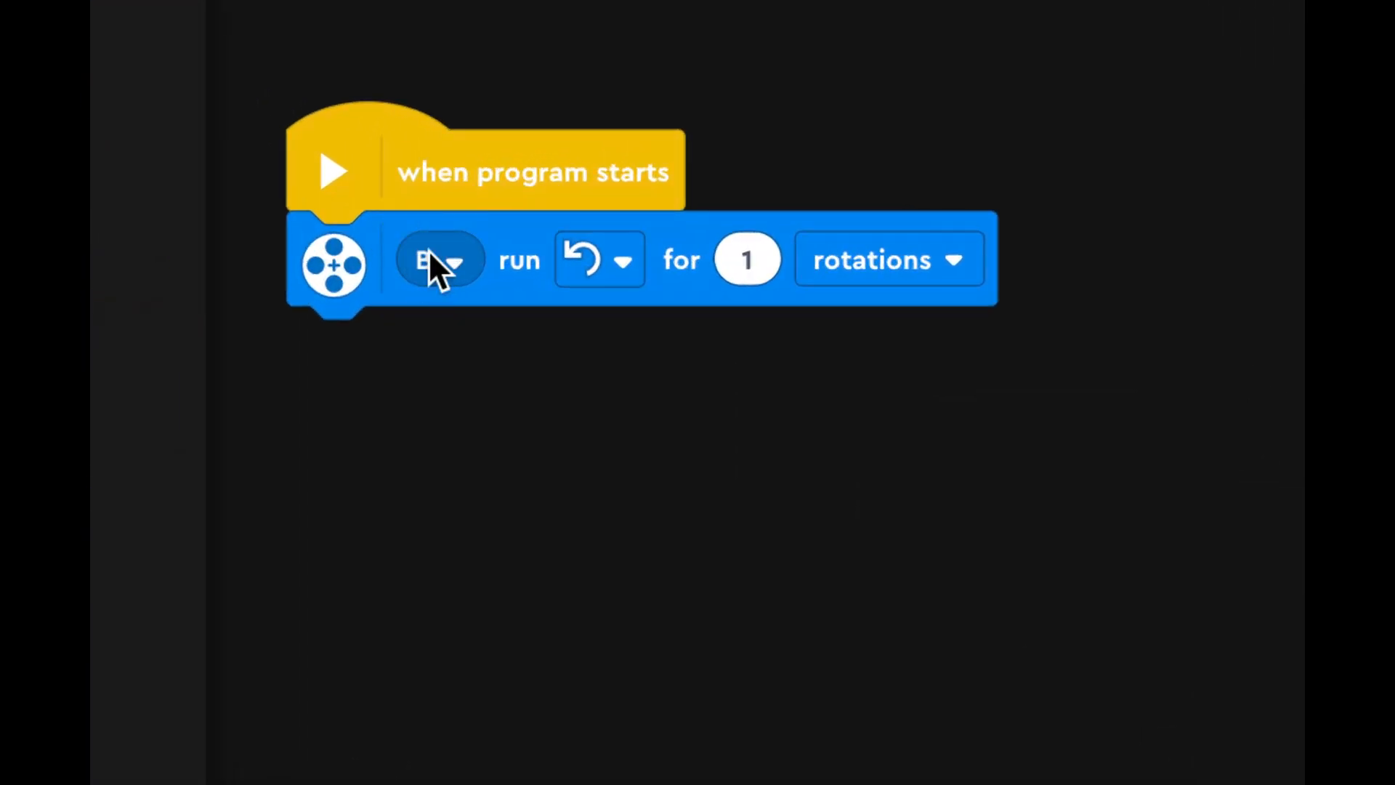
Set the stack's motor run block to drive port A instead of B.
{"action": "left_click", "coordinate": [429, 252]}
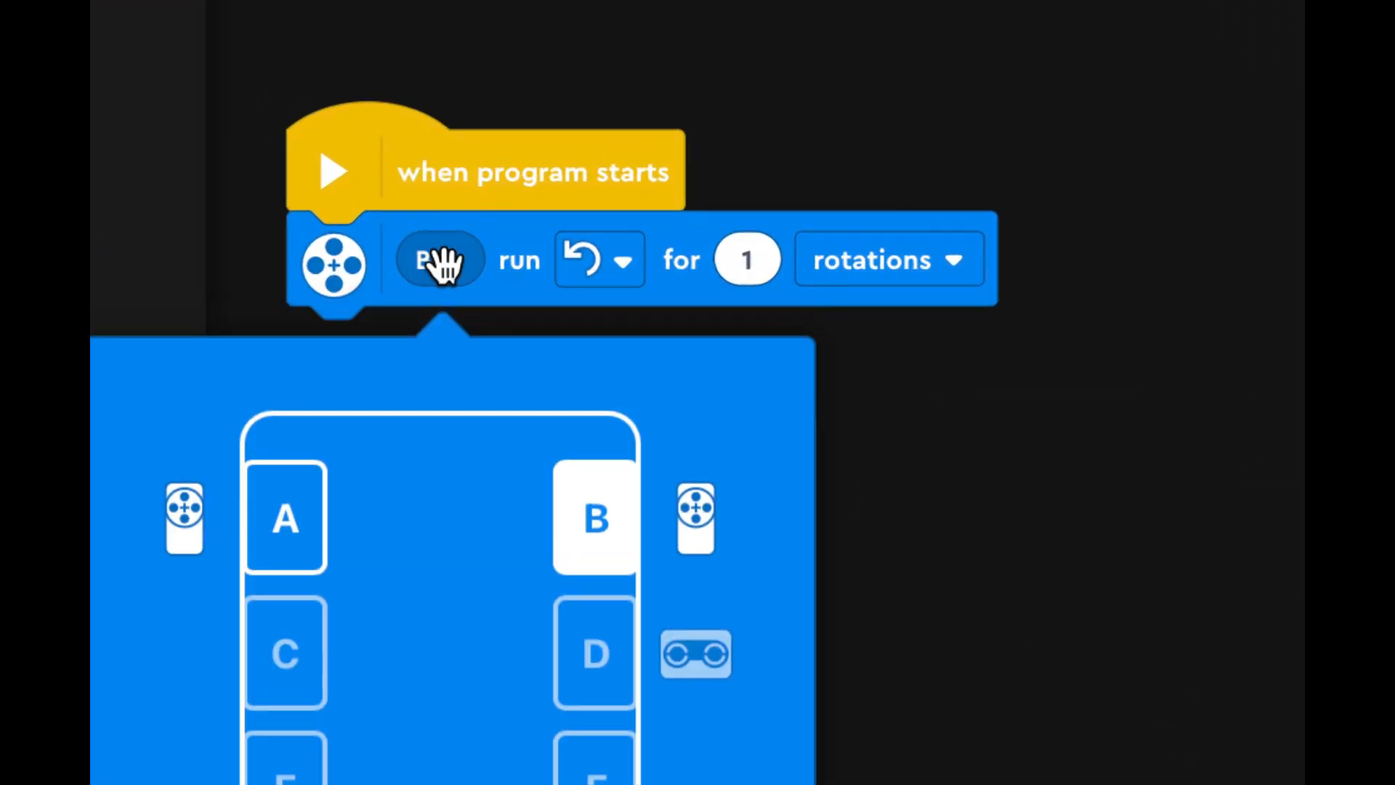
{"action": "left_click", "coordinate": [287, 521]}
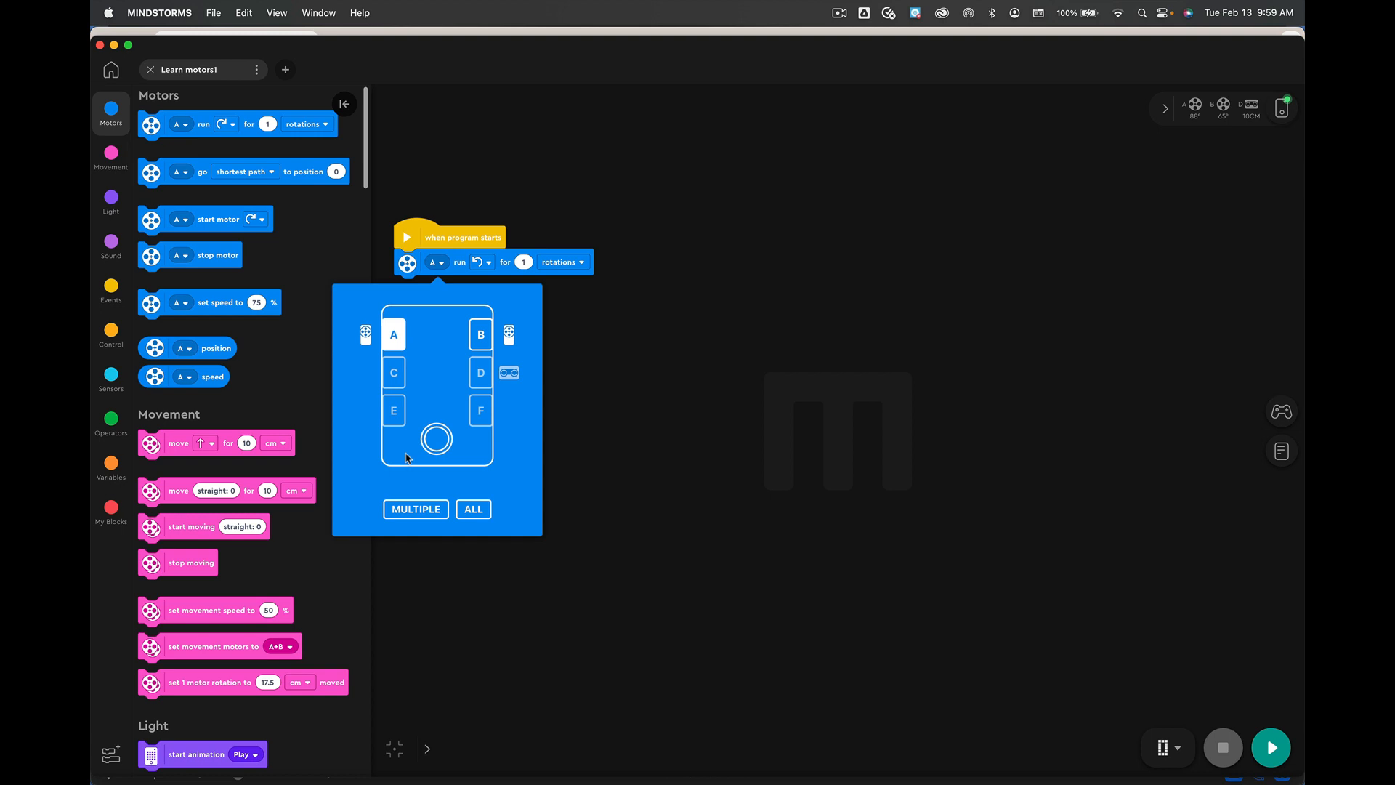
{"action": "left_click", "coordinate": [595, 414]}
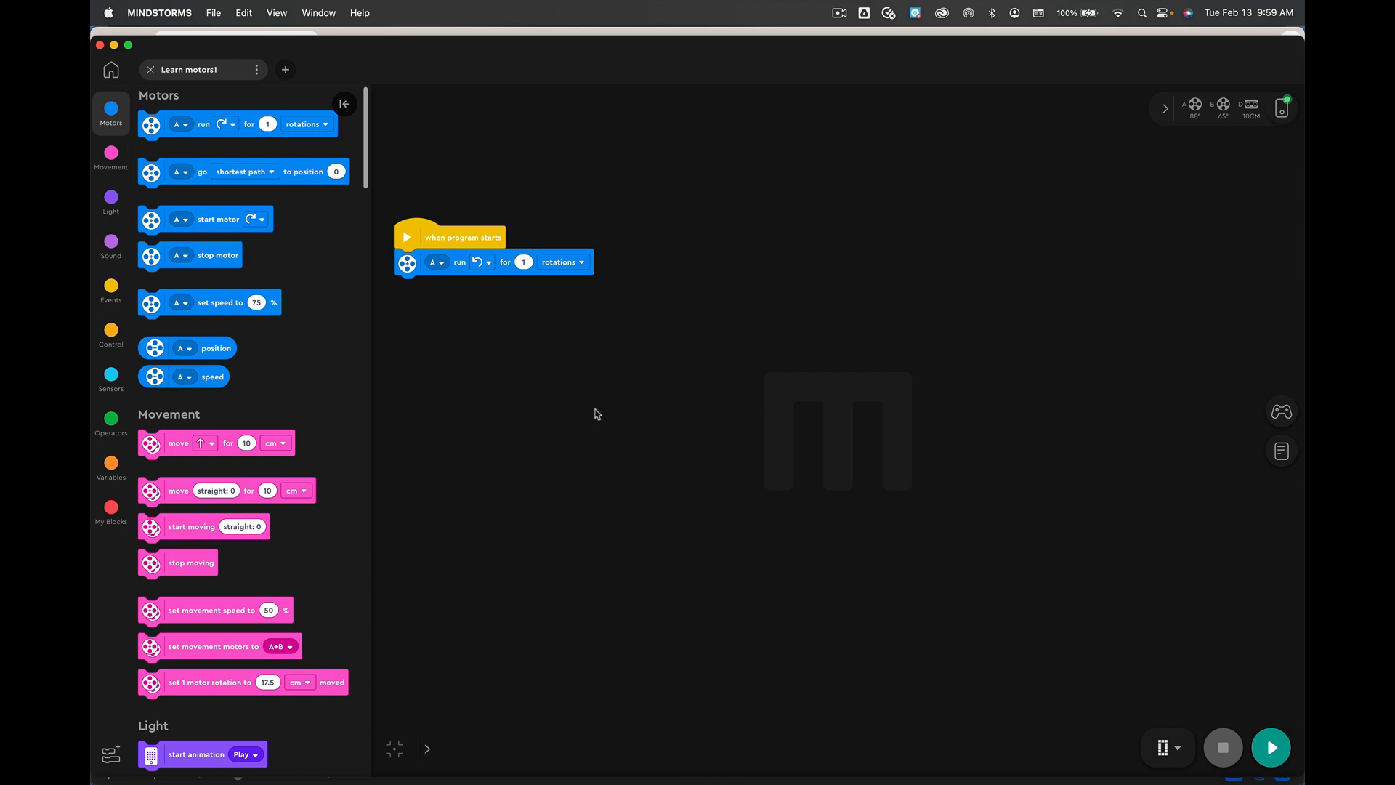